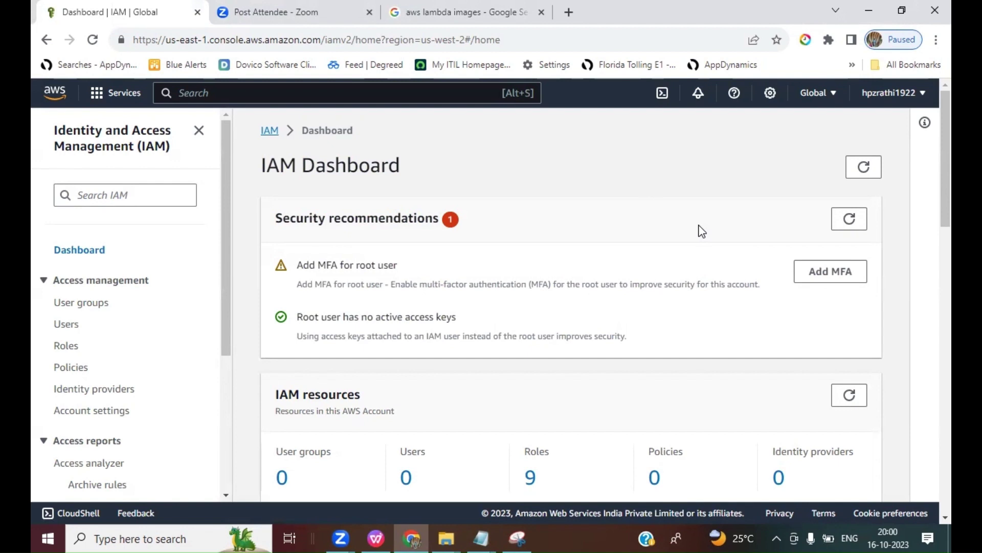
- Start a new IAM role with AWS service as the trusted entity type and Lambda as the use case
left_click(68, 347)
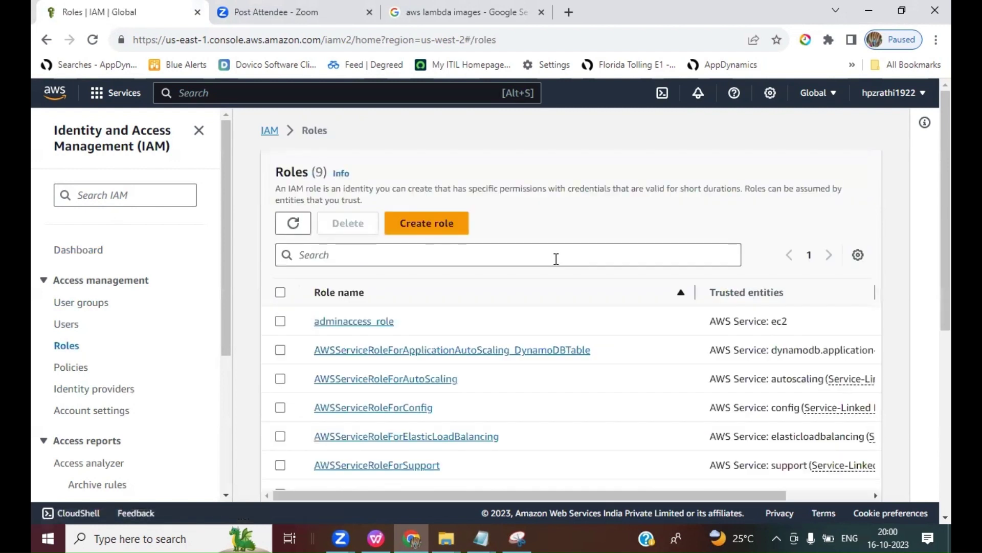
left_click(428, 228)
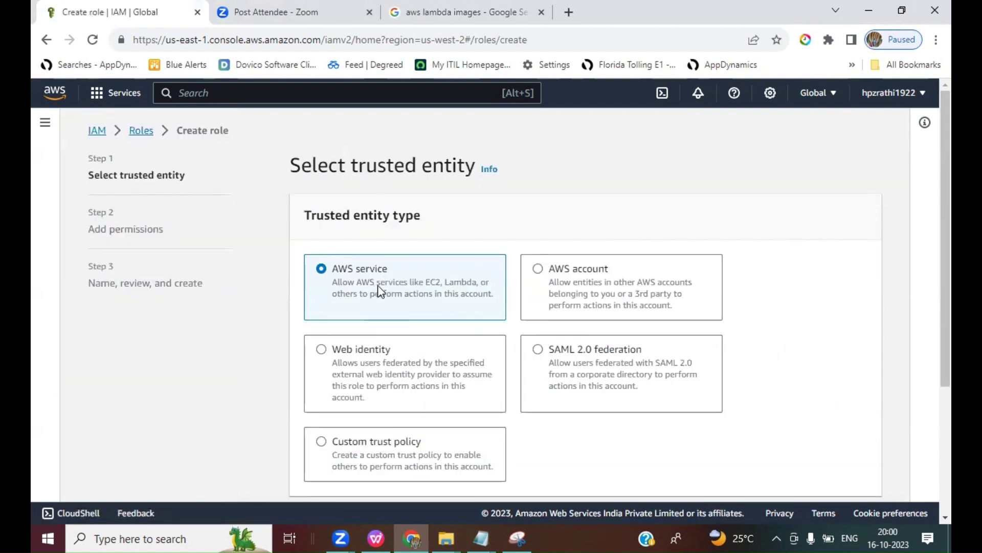
scroll(439, 324, "down", 4)
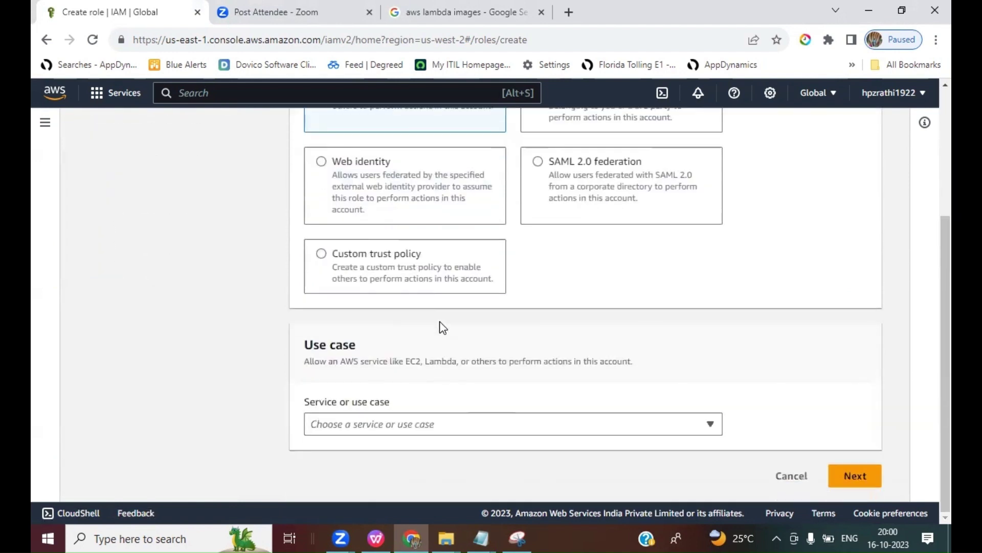
left_click(379, 431)
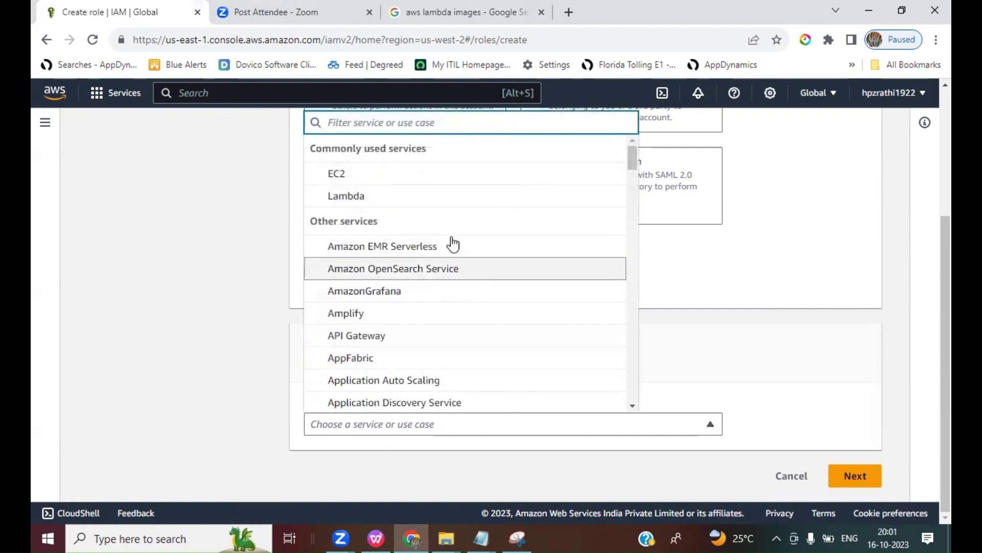
left_click(357, 202)
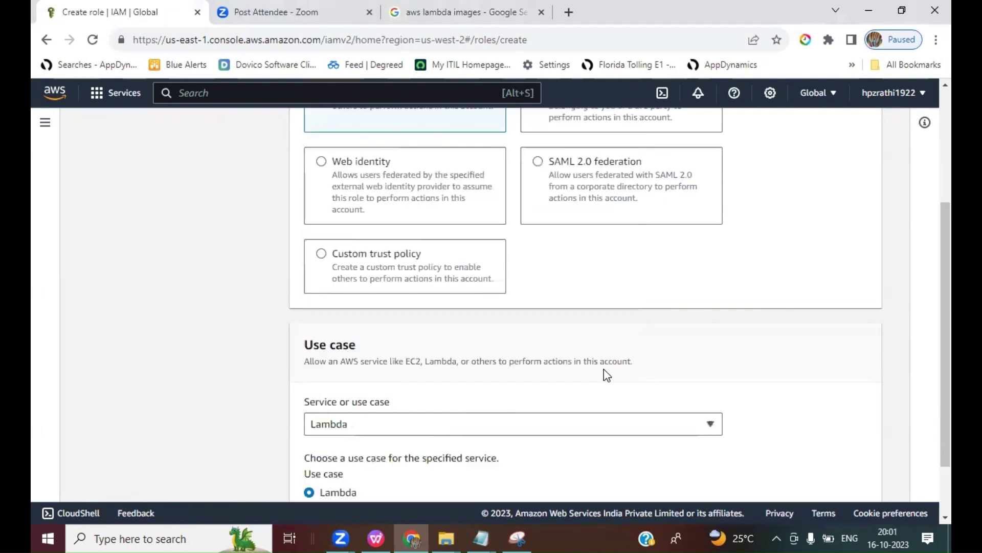
scroll(727, 444, "down", 2)
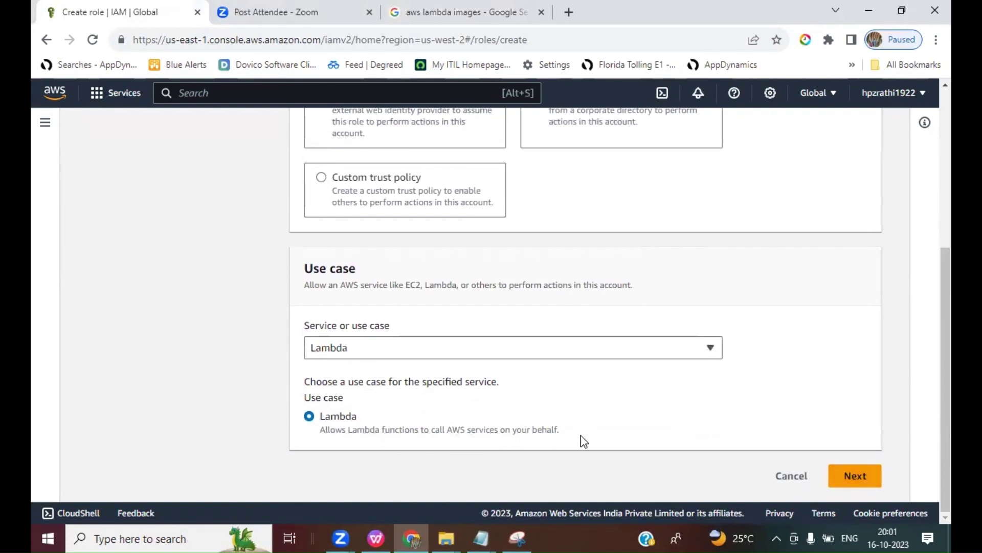
left_click(847, 475)
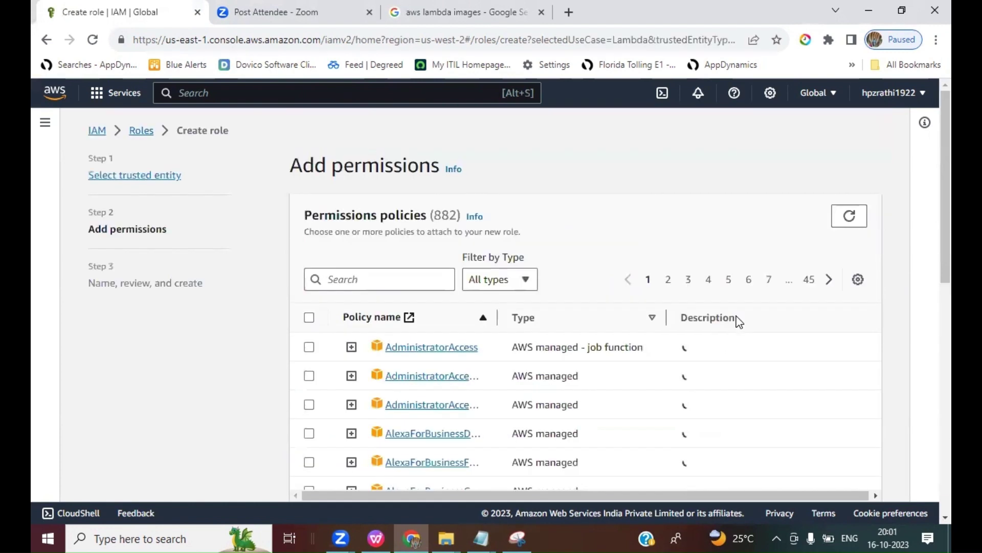
- Find the AmazonEC2FullAccess policy by searching for "ec2ful" and attach it to the new role
left_click(364, 290)
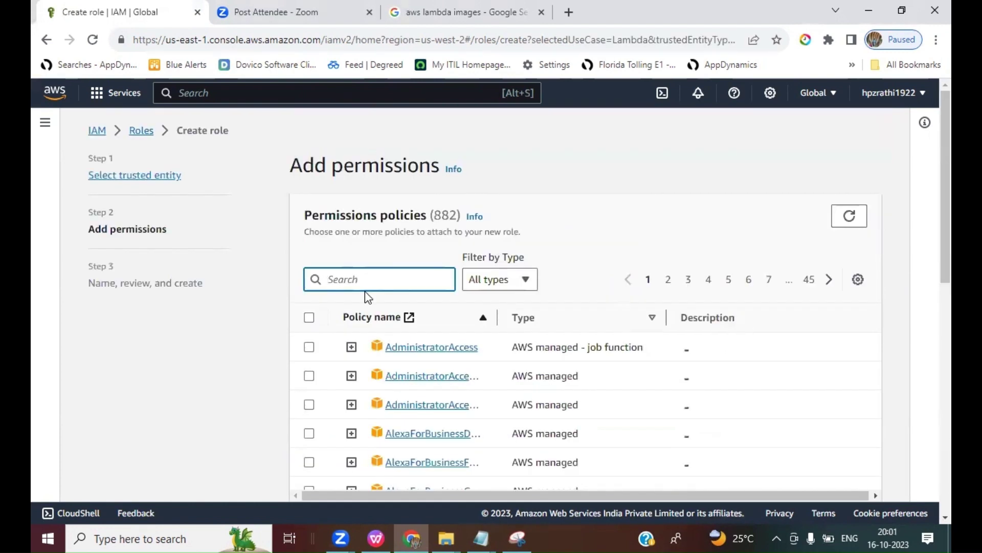
type("ec2fu")
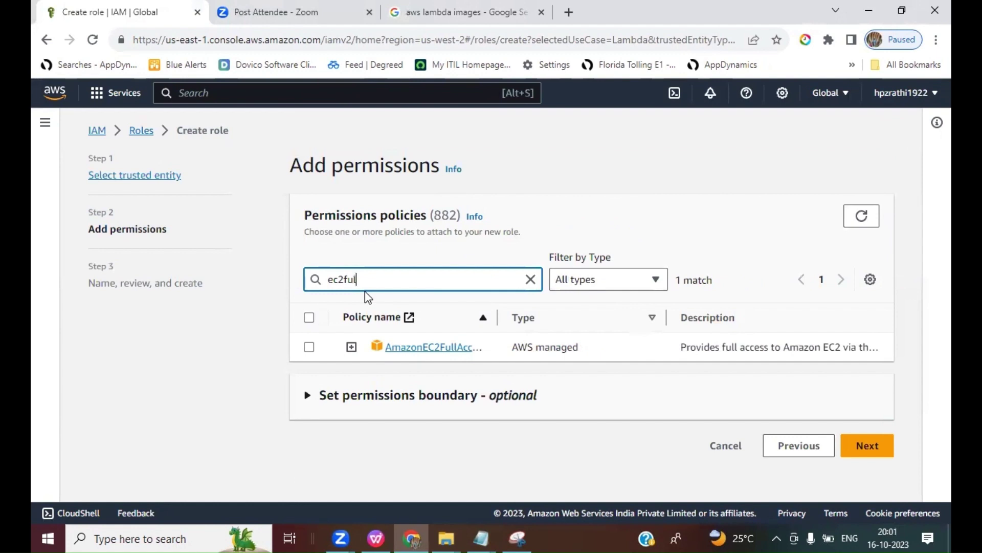
type("l")
left_click(309, 347)
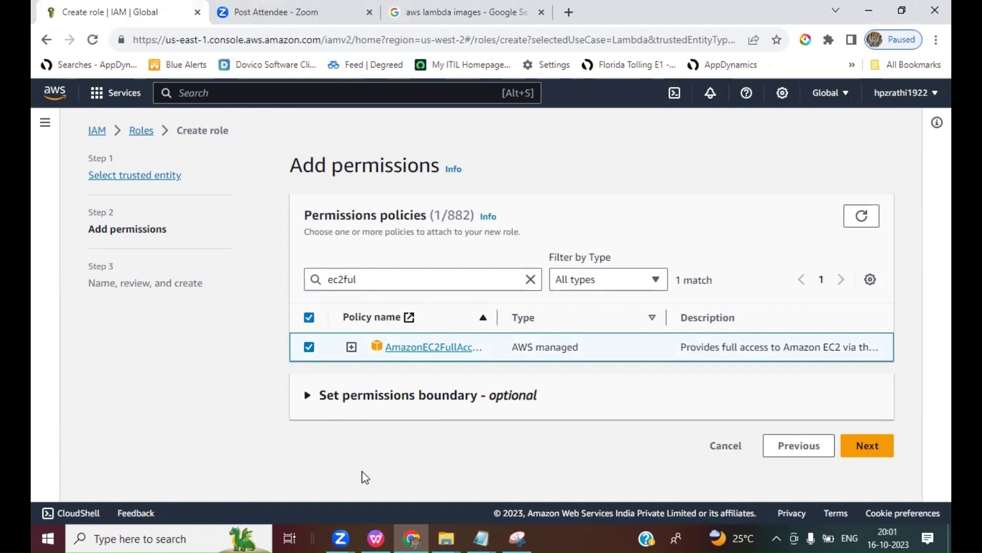
left_click(881, 445)
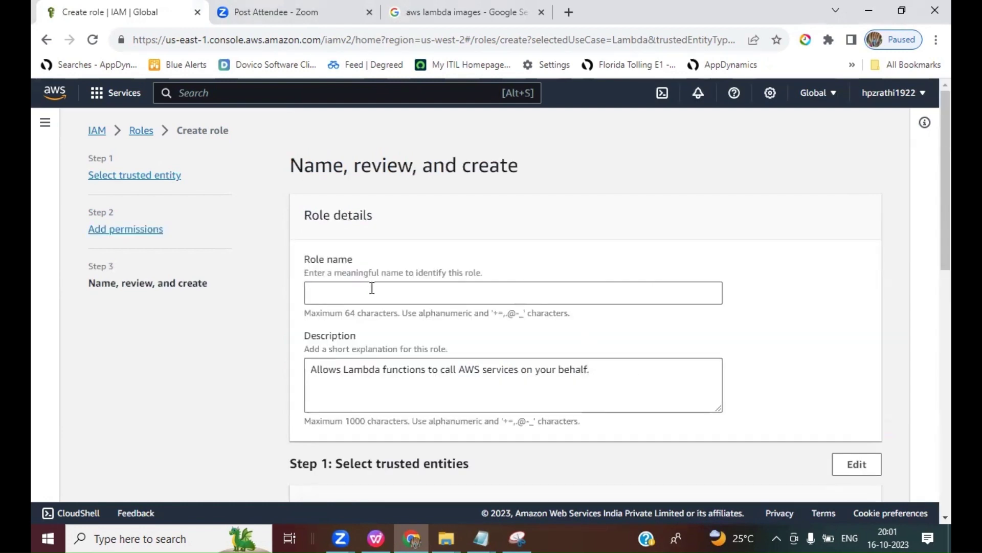
- Name the role Lambdaec2fullaccess and create it
left_click(372, 288)
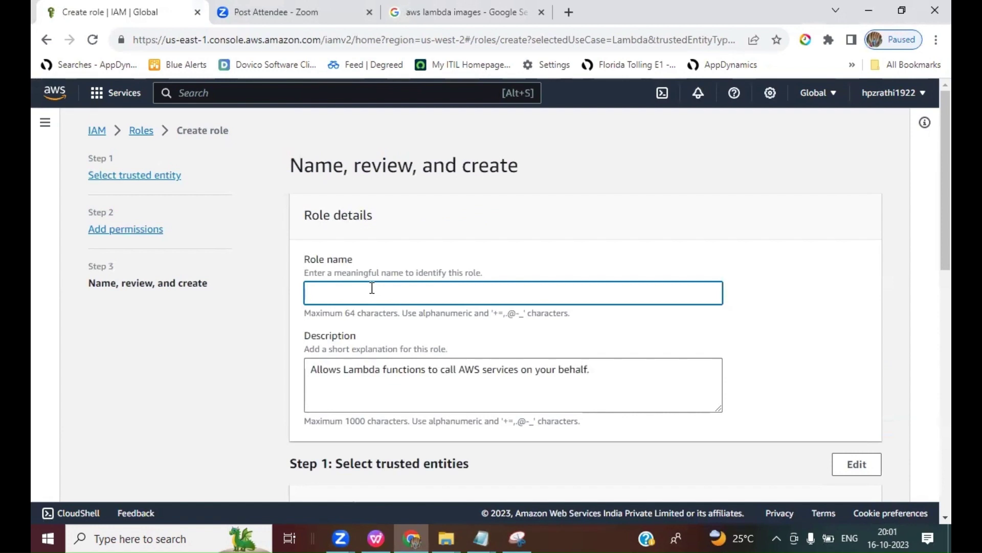
type("Lambd")
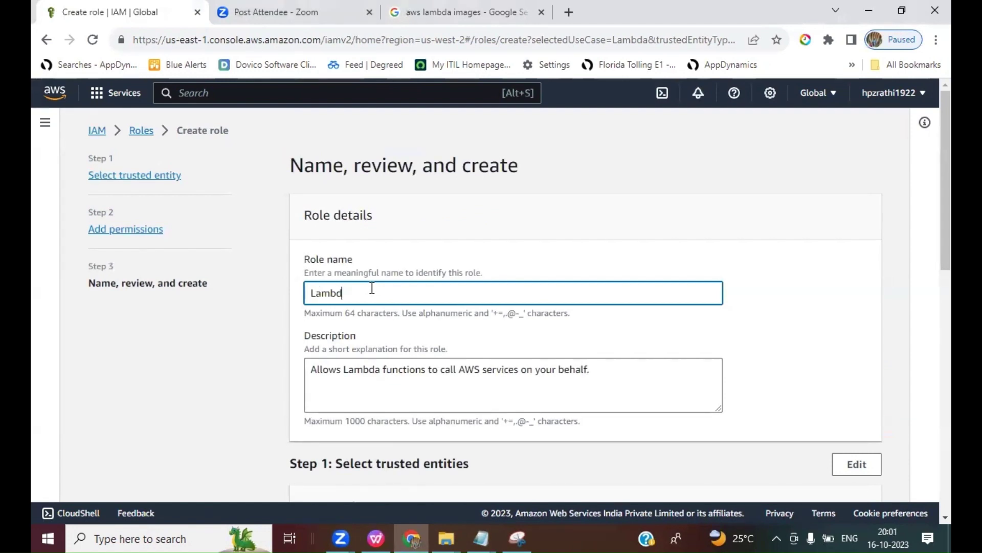
type("aec2fullaccess")
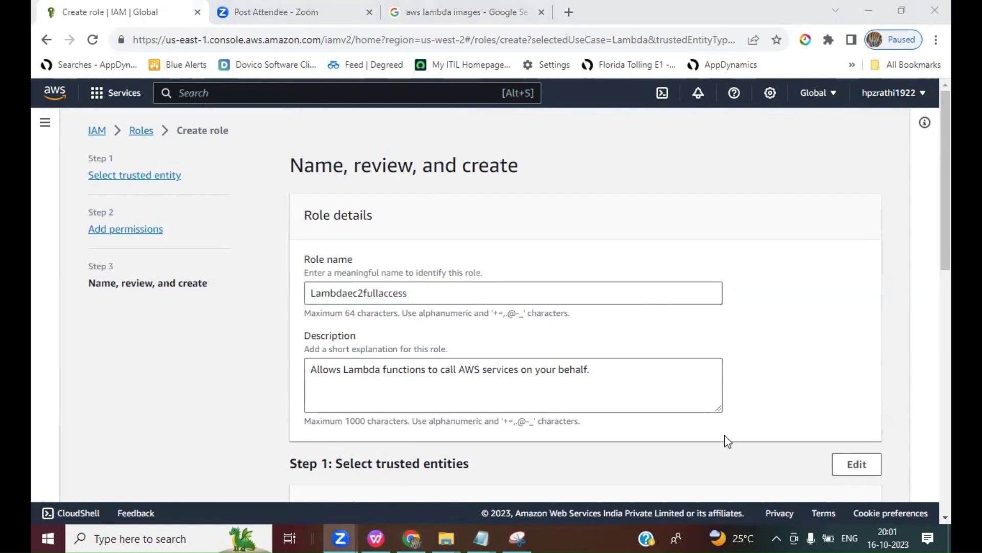
left_click_drag(932, 241, 928, 497)
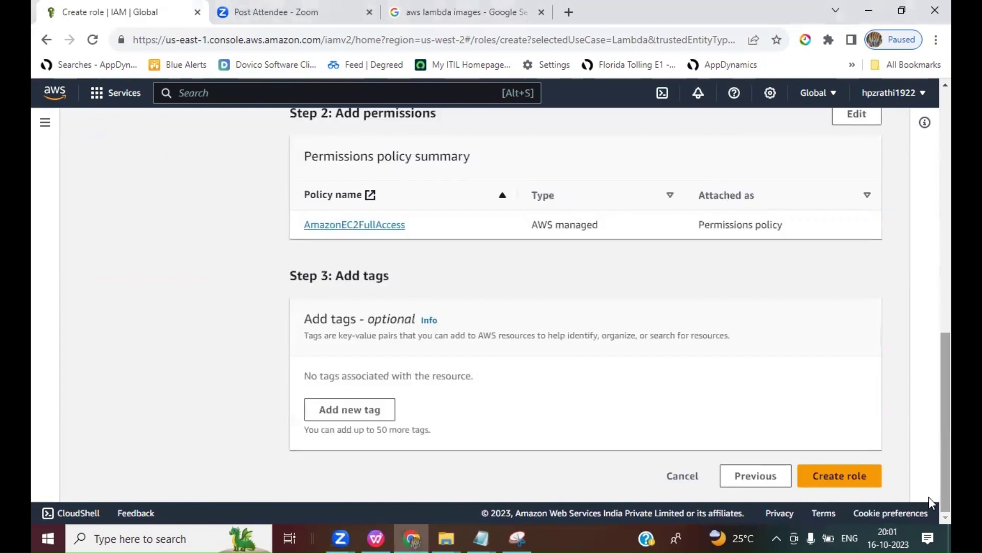
left_click(830, 476)
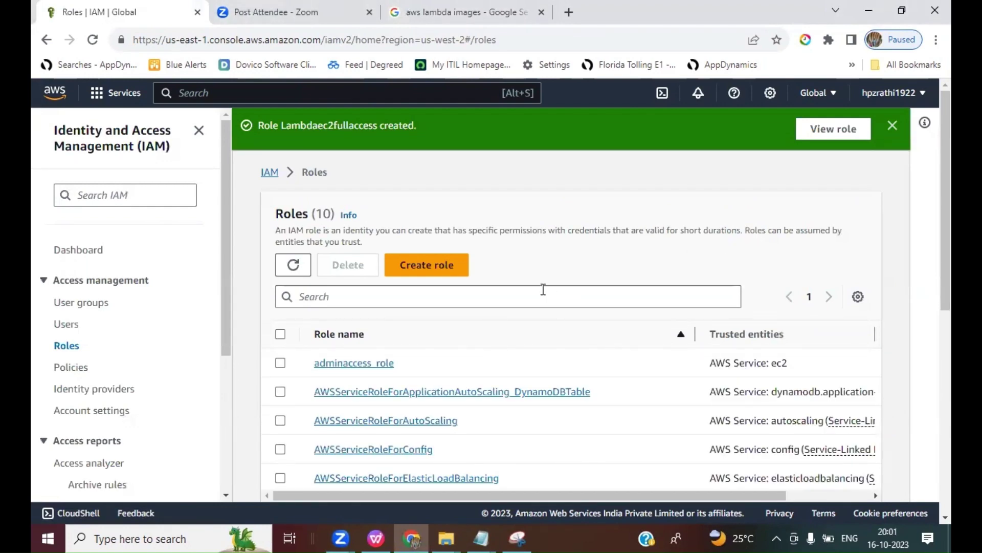
- Switch to the WPS presentation and mark the "Create a role for Lambda" item on the Lab instructions slide
left_click(376, 538)
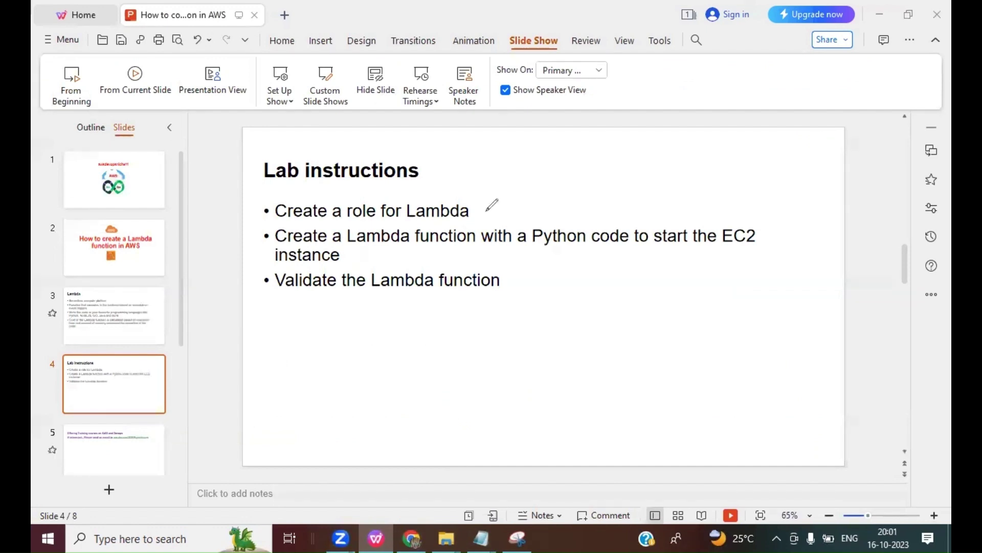
left_click_drag(471, 207, 515, 173)
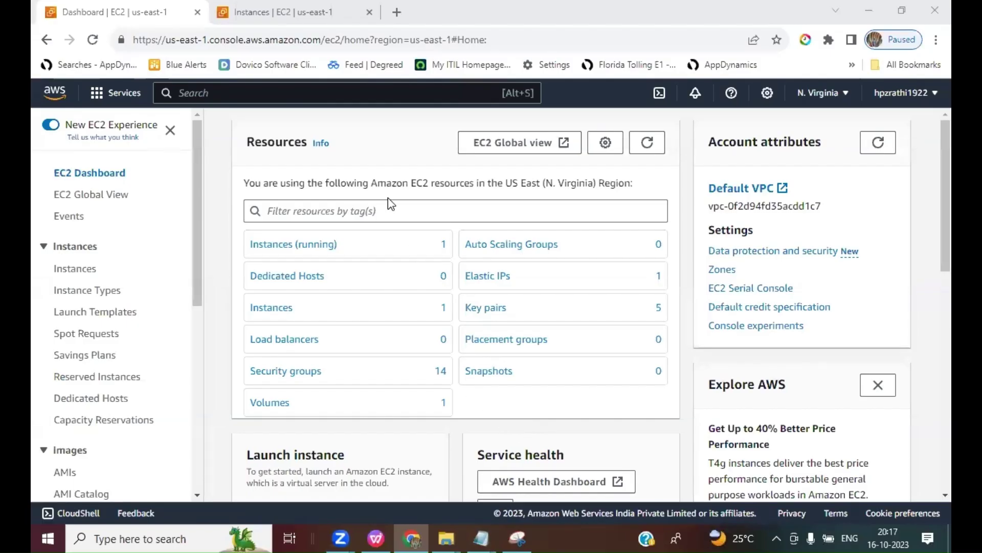
- Search the AWS console for Lambda and open the Lambda service
left_click(234, 93)
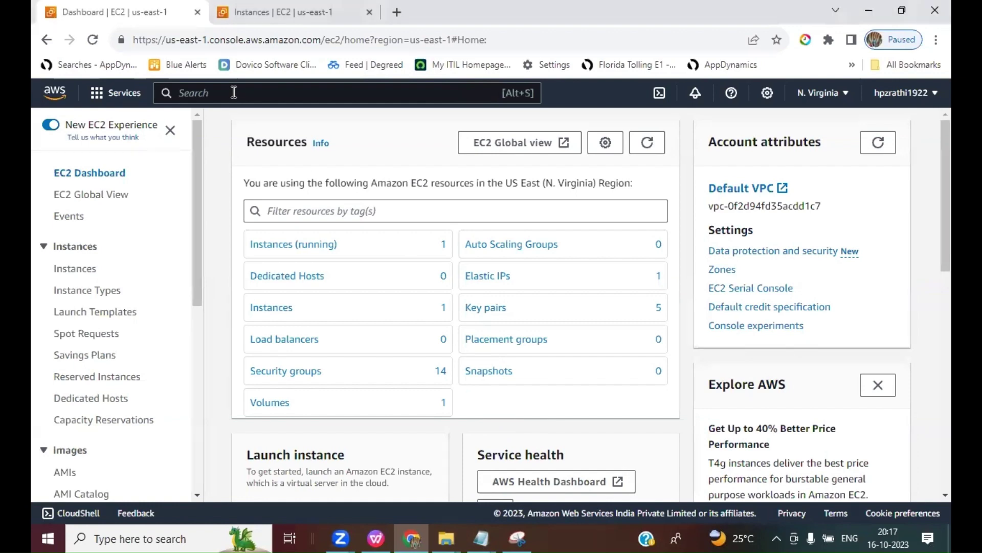
type("Lambda")
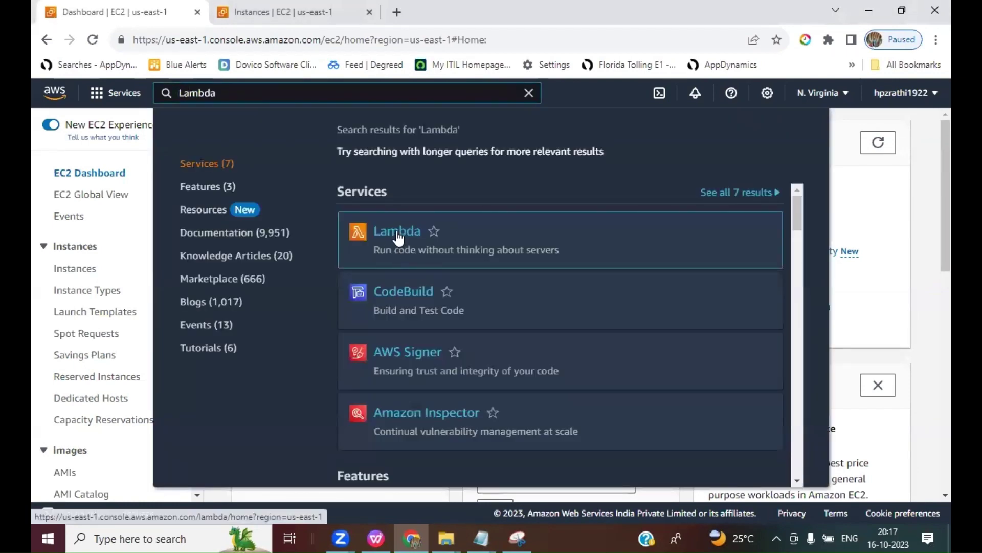
left_click(397, 234)
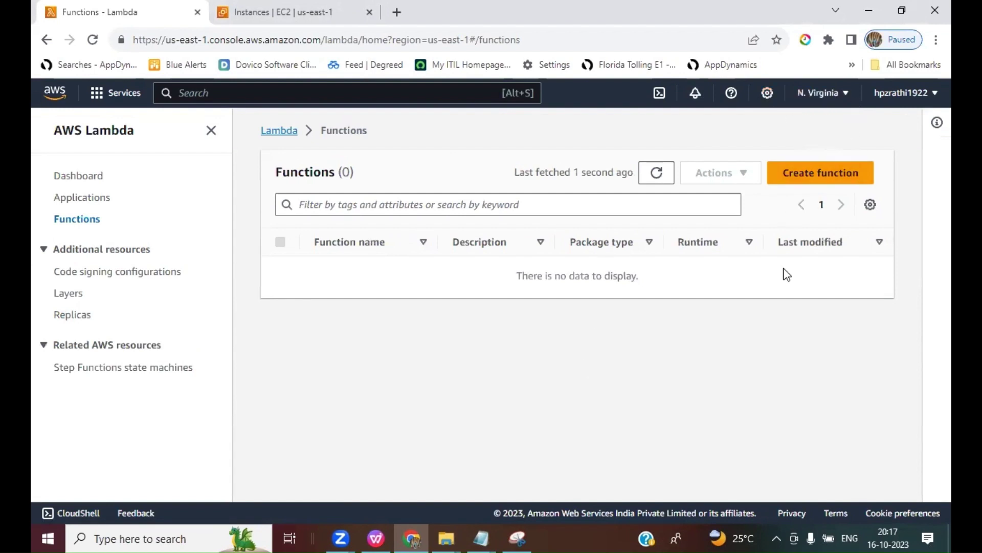
- Start a new Lambda function authored from scratch and name it ec2instancestartfunction
left_click(801, 181)
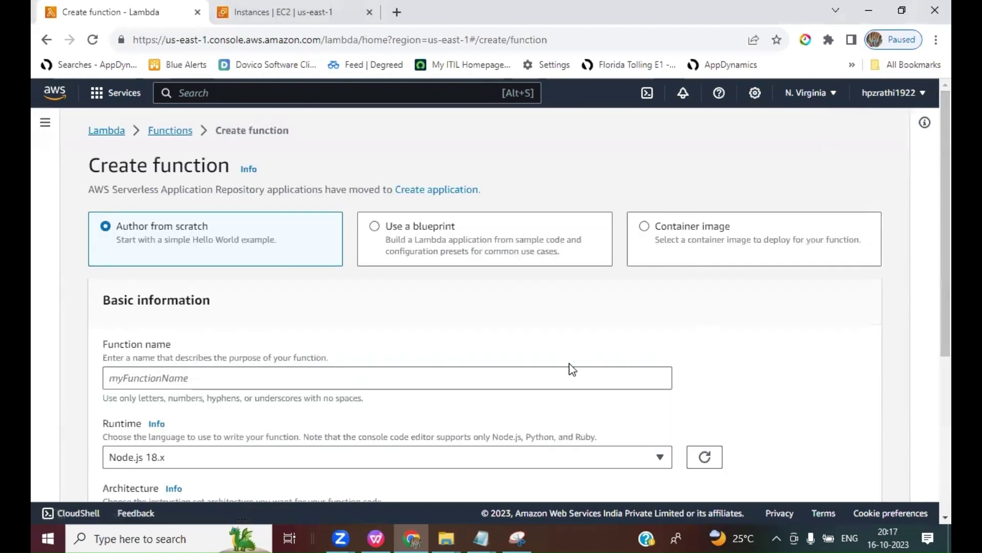
scroll(246, 379, "down", 3)
left_click(151, 239)
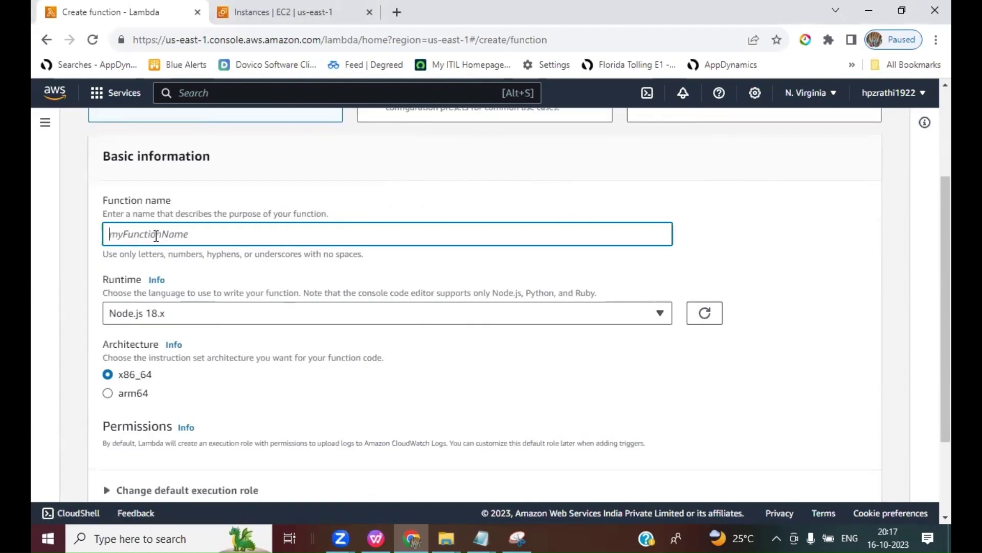
type("ec2instancestartfunction")
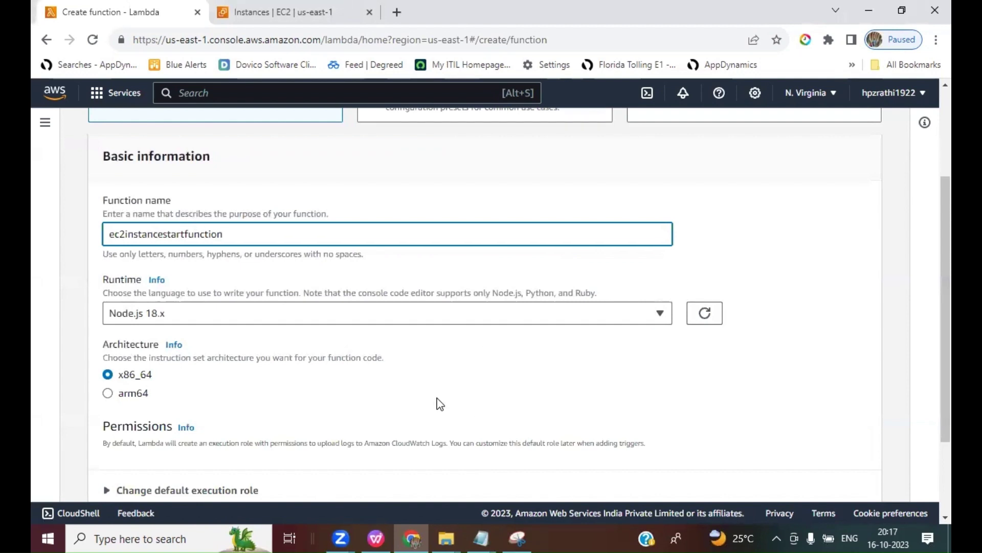
- Set the function's runtime to Python 3.7
left_click(189, 315)
scroll(899, 386, "up", 2)
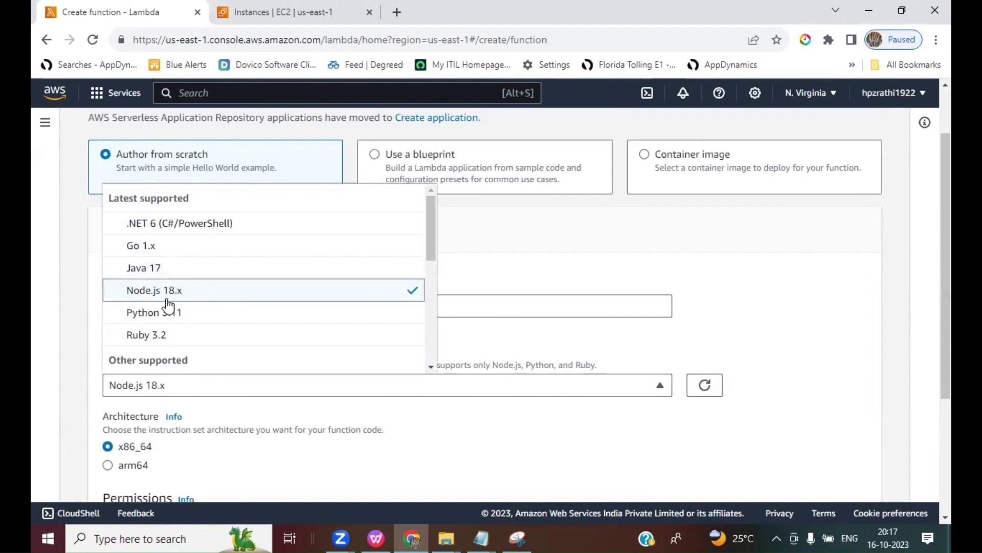
scroll(438, 274, "down", 1)
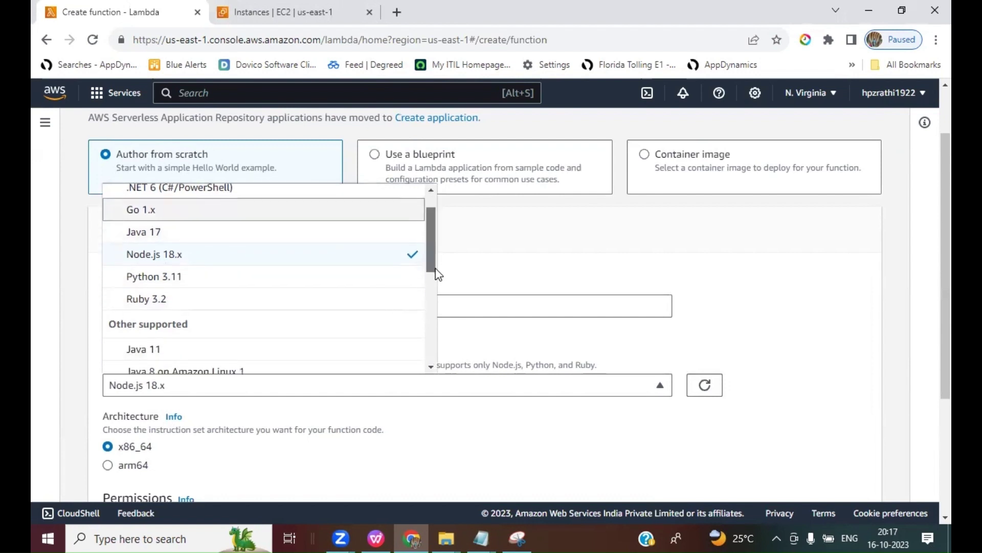
left_click_drag(436, 269, 445, 316)
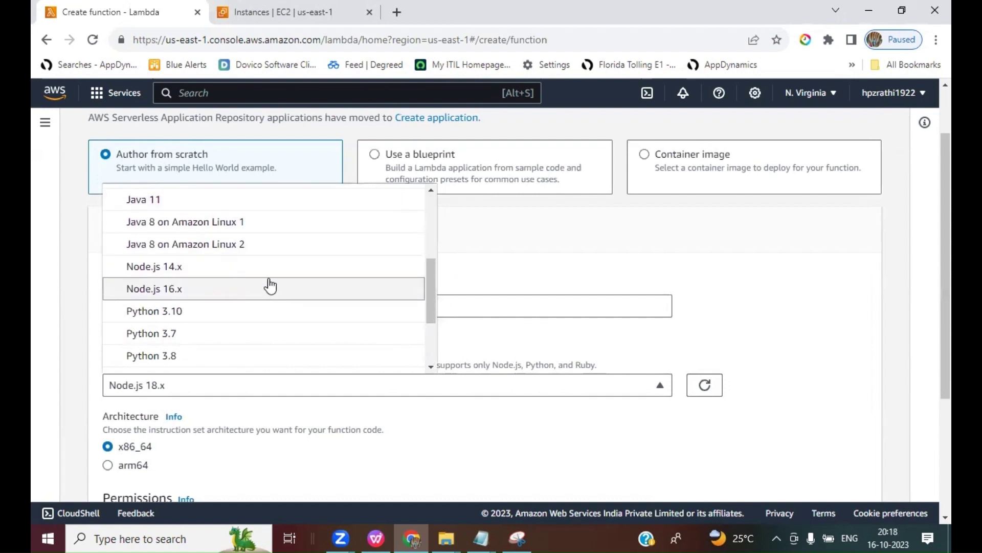
mouse_move(431, 318)
left_mouse_down()
mouse_move(432, 358)
mouse_move(434, 298)
mouse_move(444, 307)
left_mouse_up()
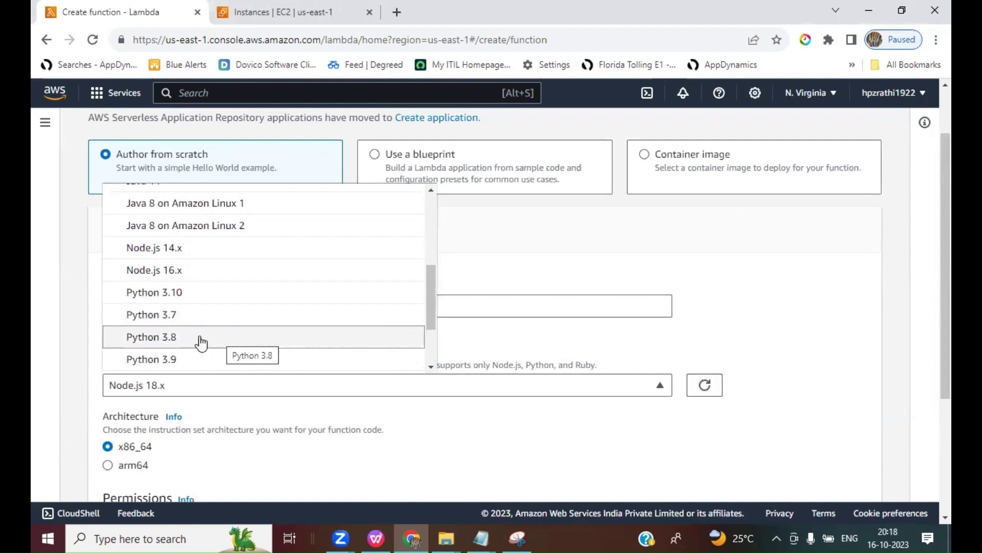
left_click(173, 320)
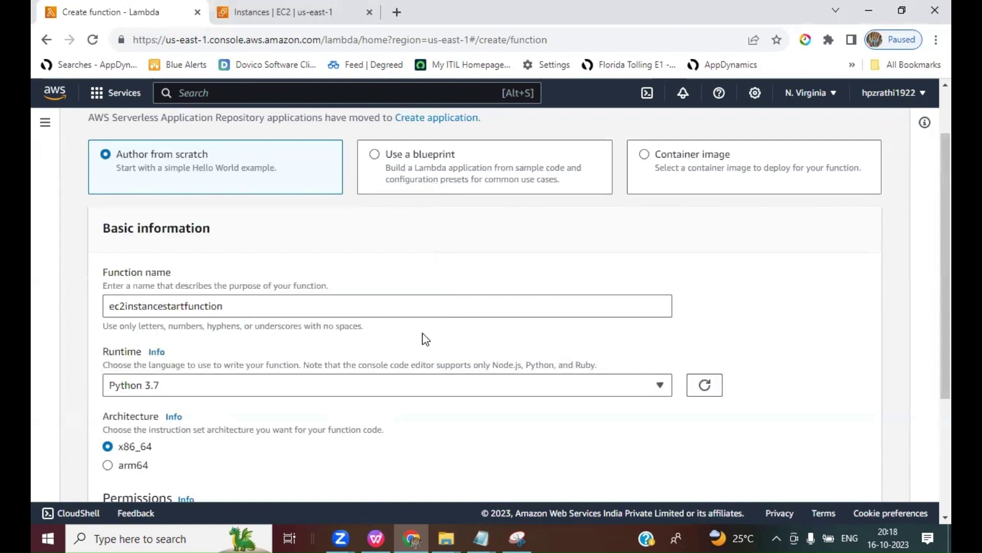
- Change the function's default execution role to the existing role Lambdaec2fullaccess
scroll(432, 362, "down", 3)
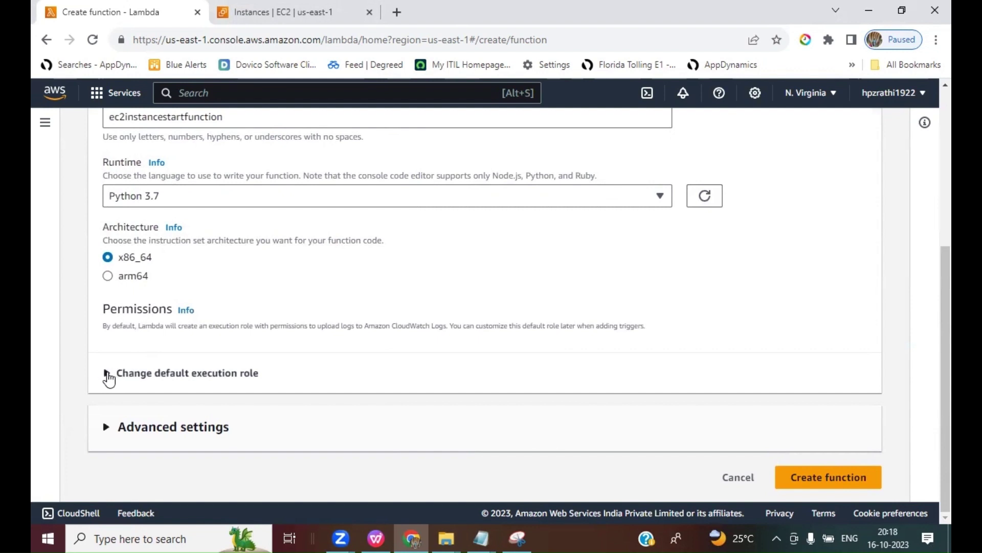
left_click(108, 373)
scroll(460, 349, "down", 2)
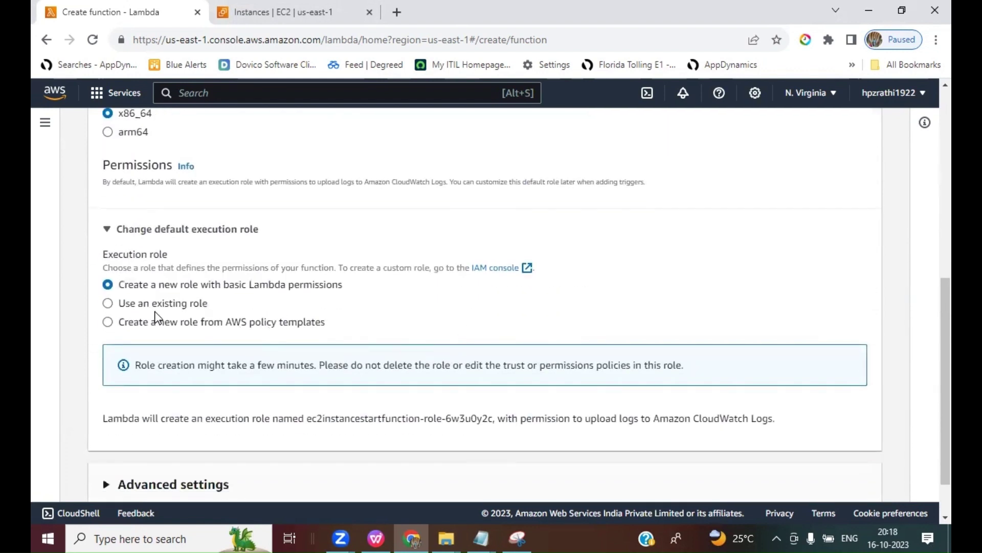
left_click(108, 304)
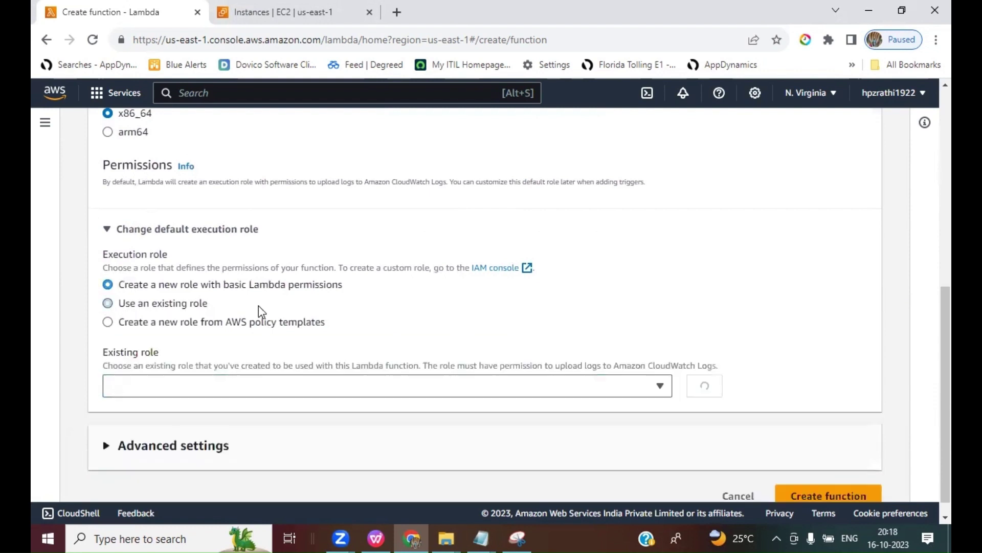
left_click(179, 390)
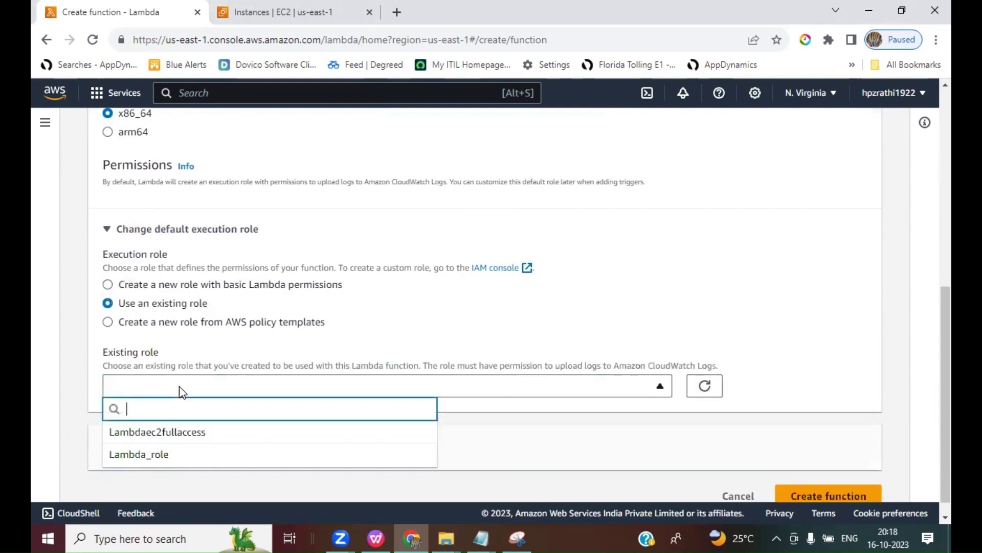
left_click(162, 434)
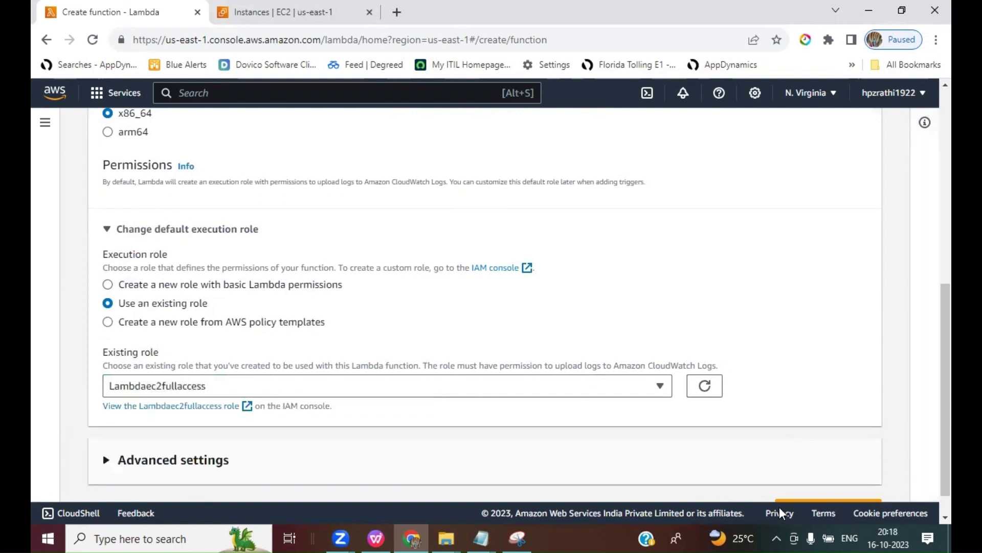
scroll(930, 430, "down", 1)
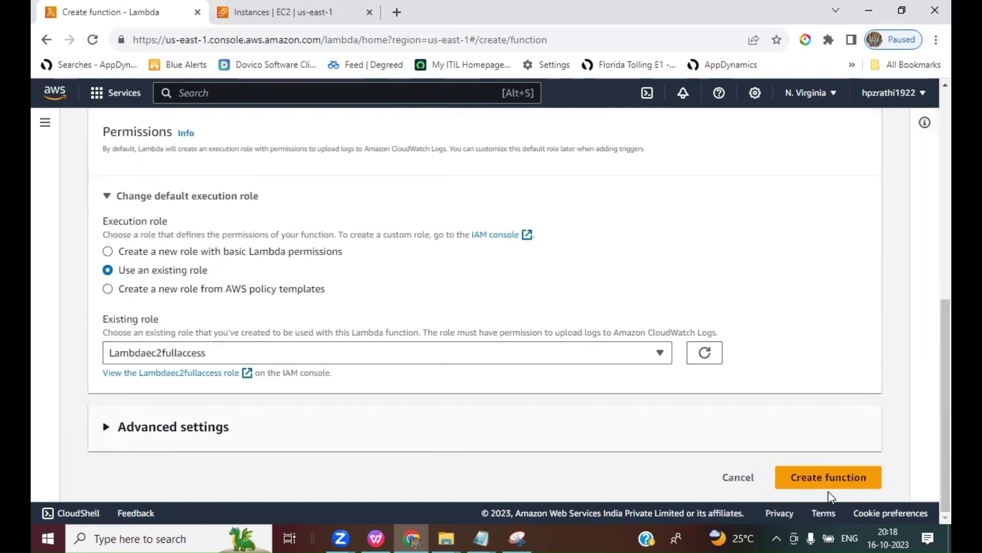
- Create the Lambda function and delete all the default code in its lambda_function file
left_click(817, 483)
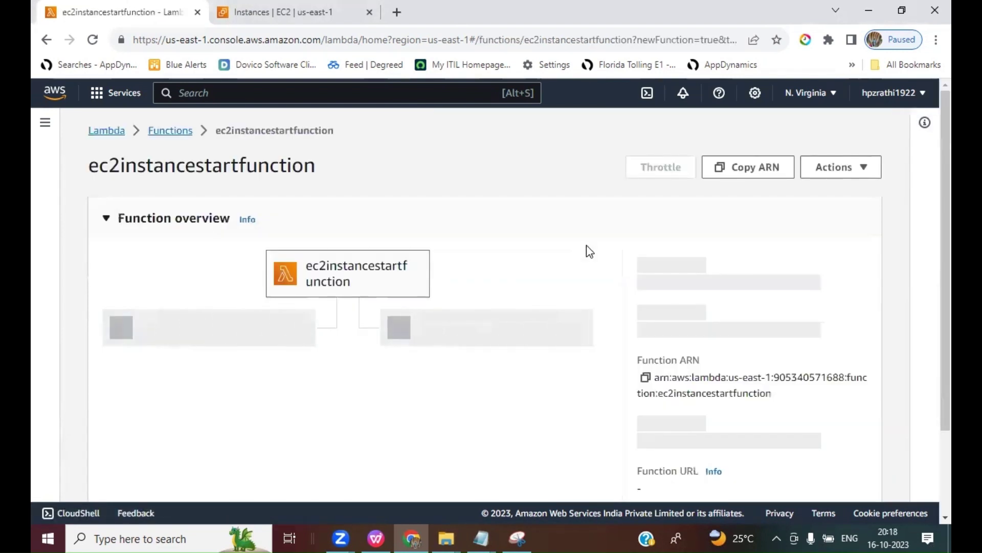
left_click_drag(933, 182, 933, 295)
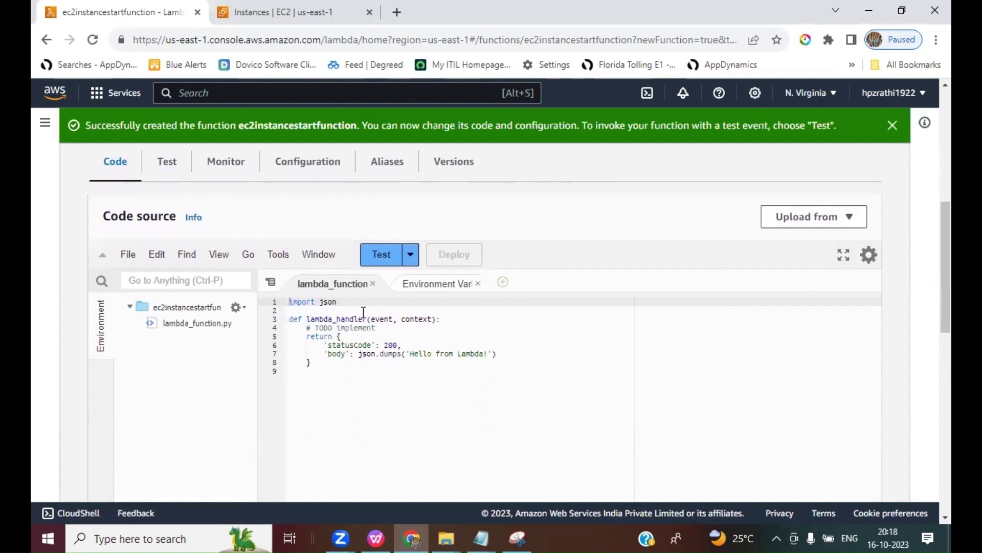
left_click_drag(291, 302, 447, 367)
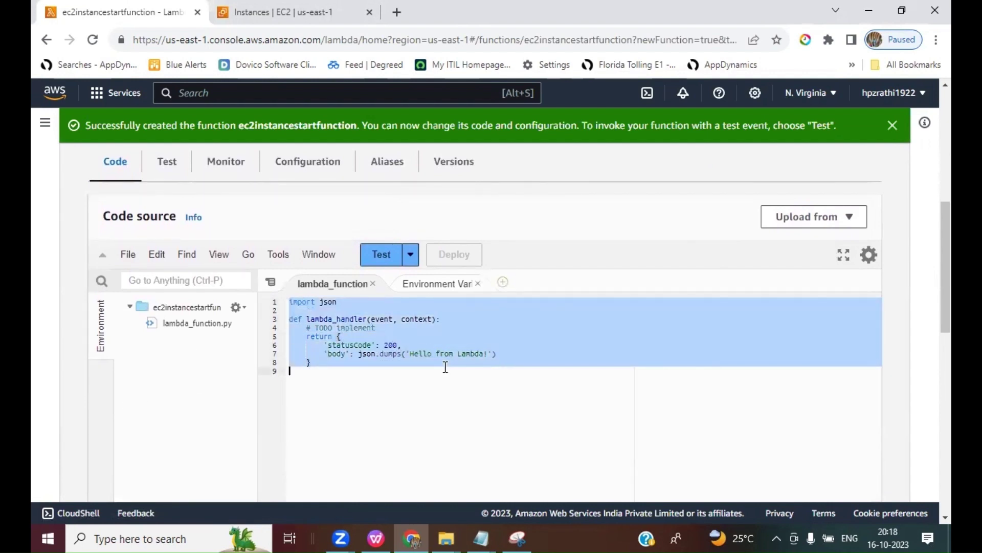
key("BackSpace")
- Copy the whole Python instance-start script from Notepad and paste it into the Lambda function's code editor
left_click(485, 536)
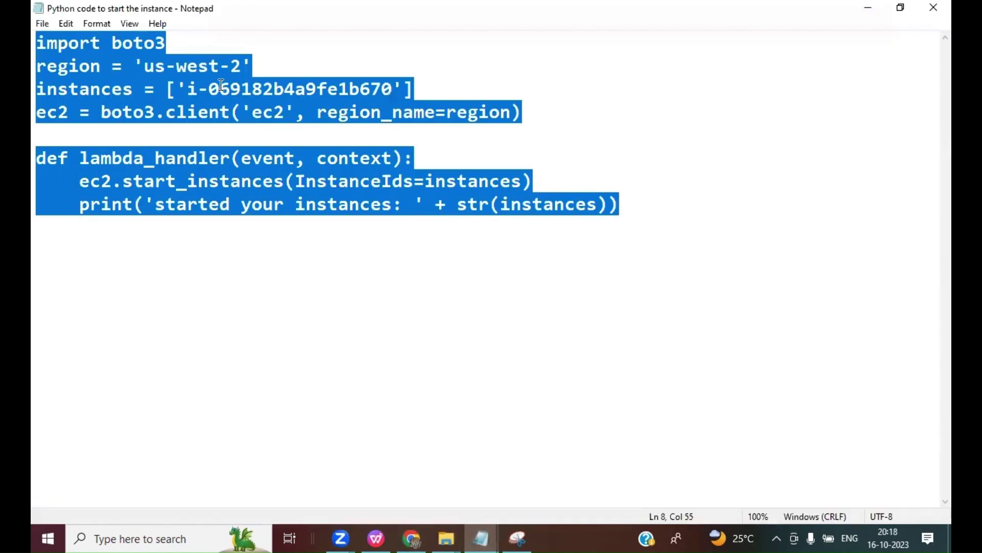
double_click(94, 8)
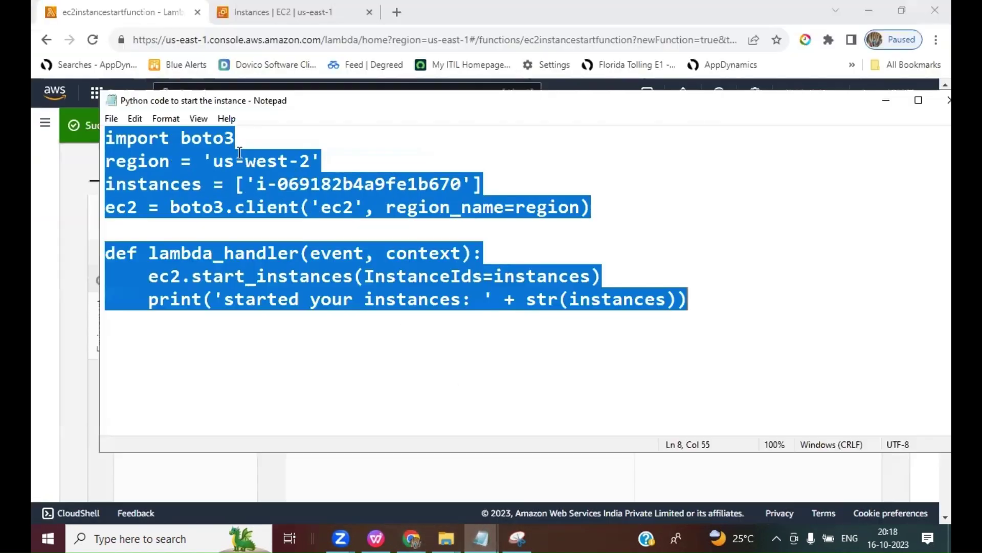
left_click(289, 180)
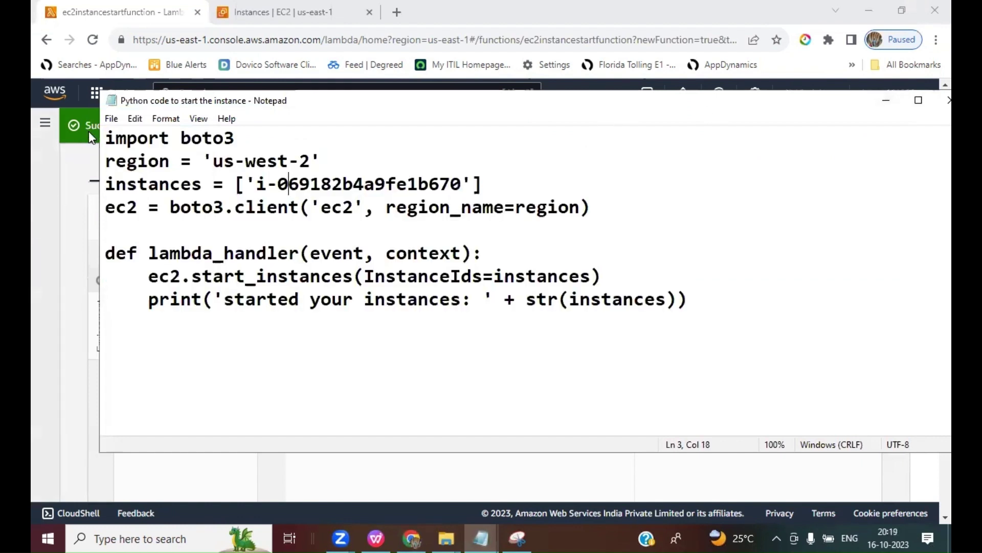
left_click_drag(106, 137, 698, 311)
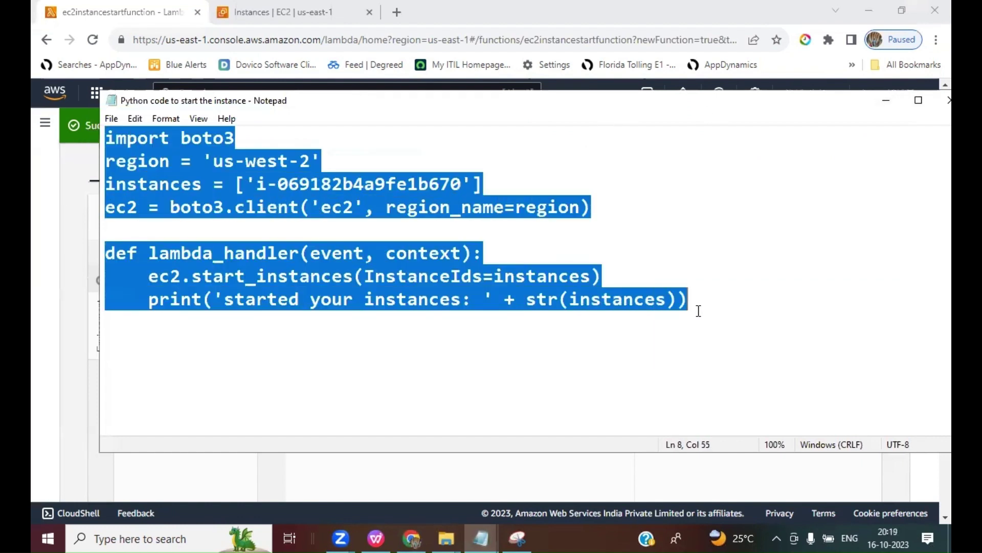
right_click(319, 259)
left_click(345, 303)
left_click(895, 101)
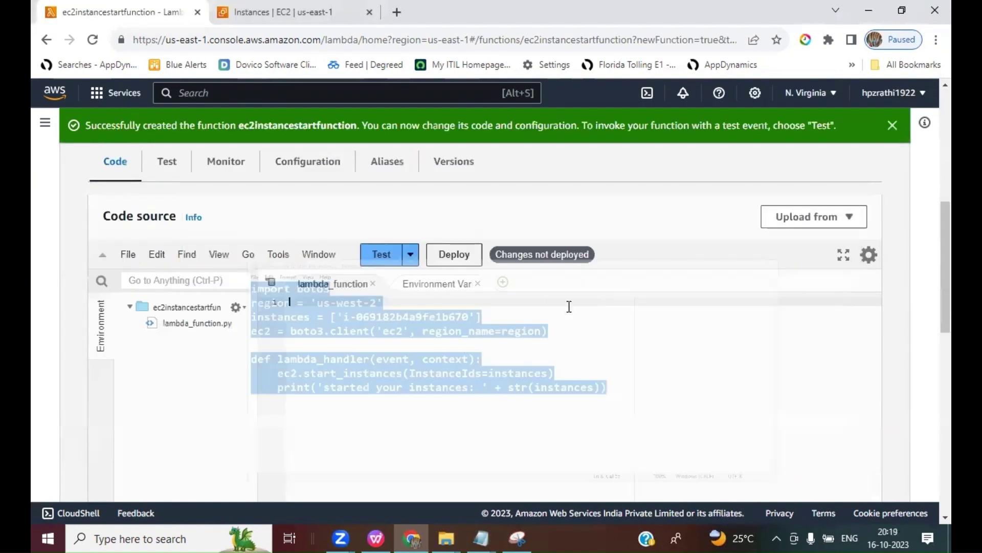
key("ctrl+v")
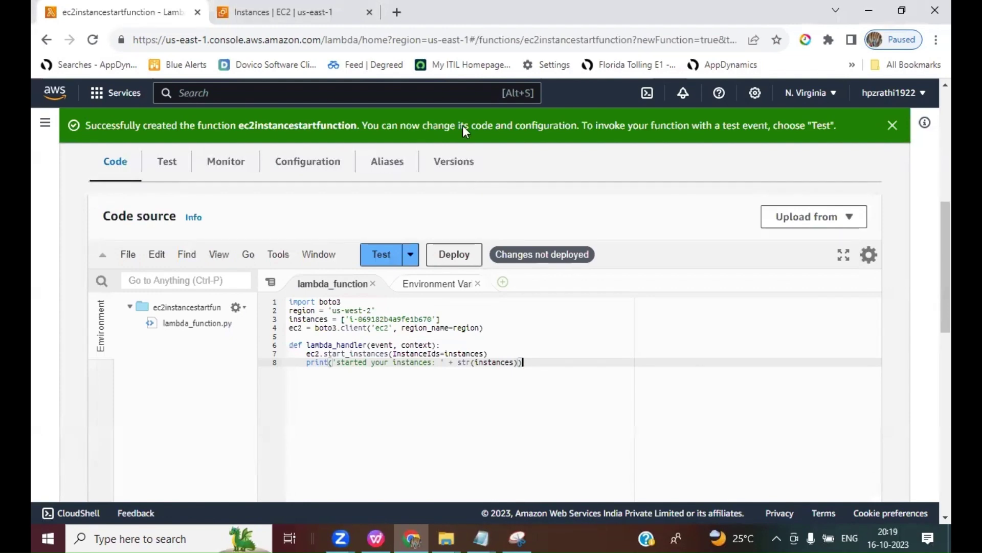
- Set the region variable in the function code to 'us-east-1', matching the EC2 instance's region
key("ctrl+Tab")
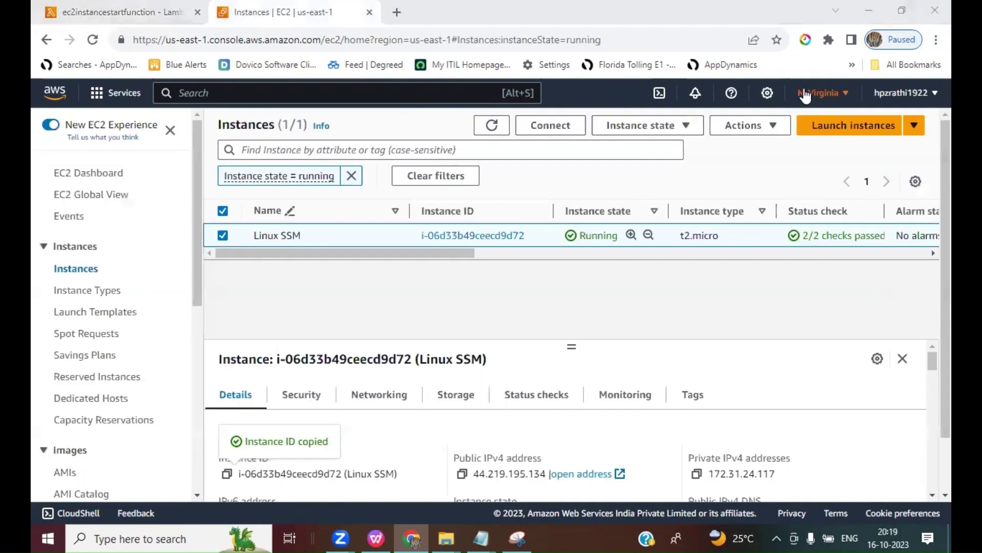
left_click(127, 14)
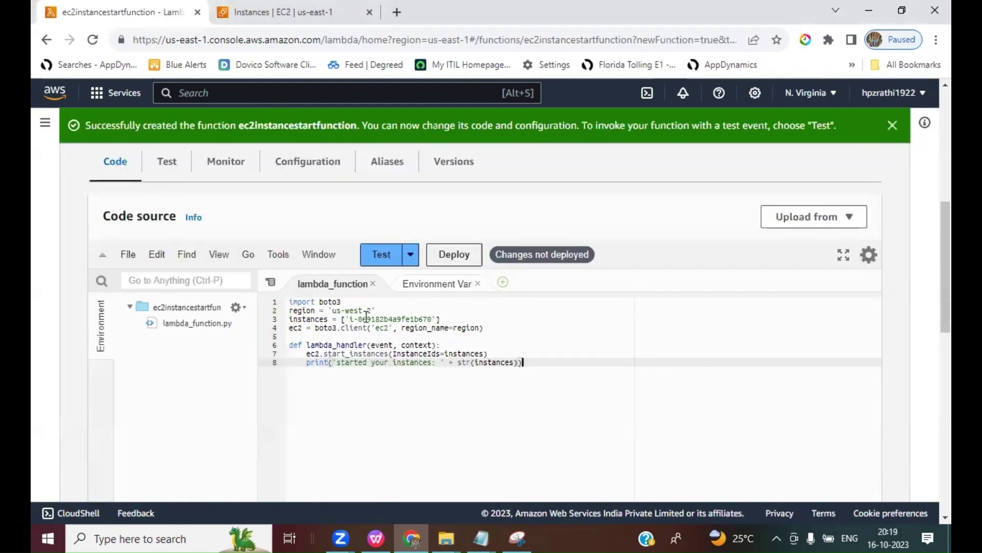
left_click(363, 310)
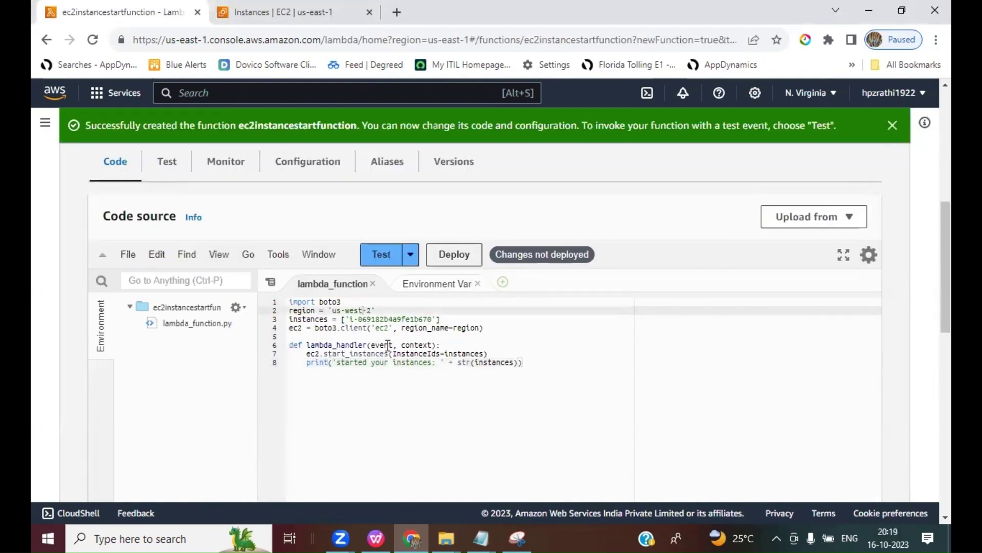
key("BackSpace")
key("BackSpace")
key("BackSpace")
type("east-")
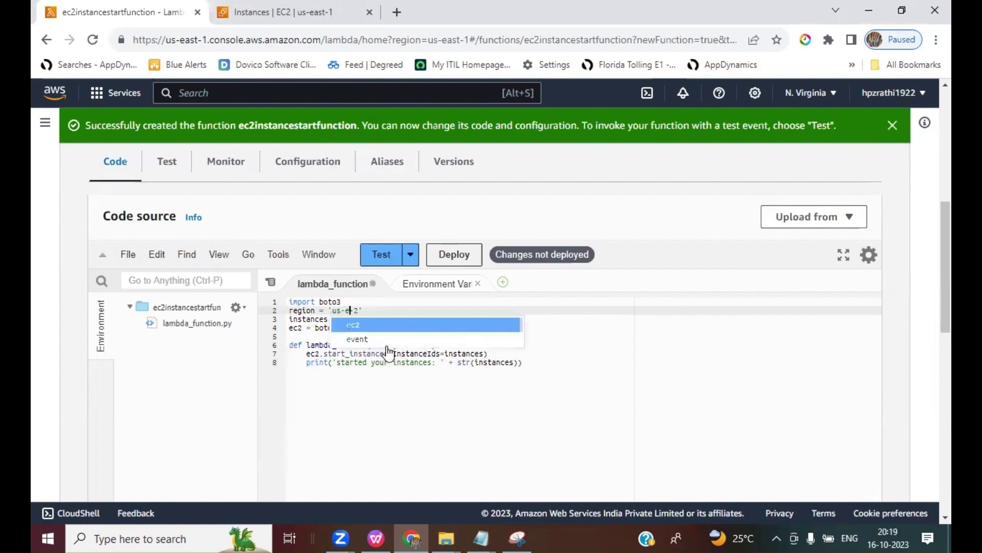
key("BackSpace")
type("1")
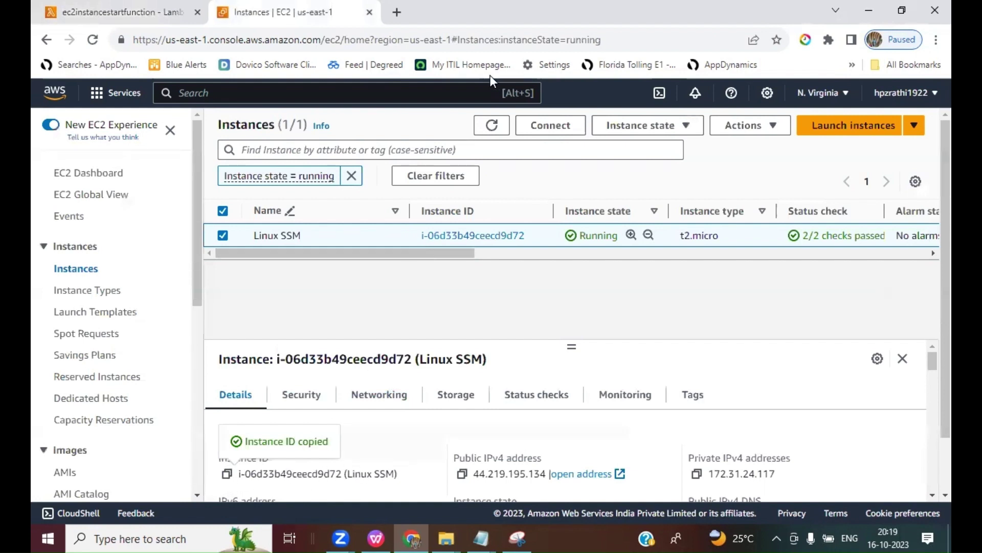
- Replace the instance ID in the code's instances list with i-06d33b49ceecd9d72
left_click(132, 13)
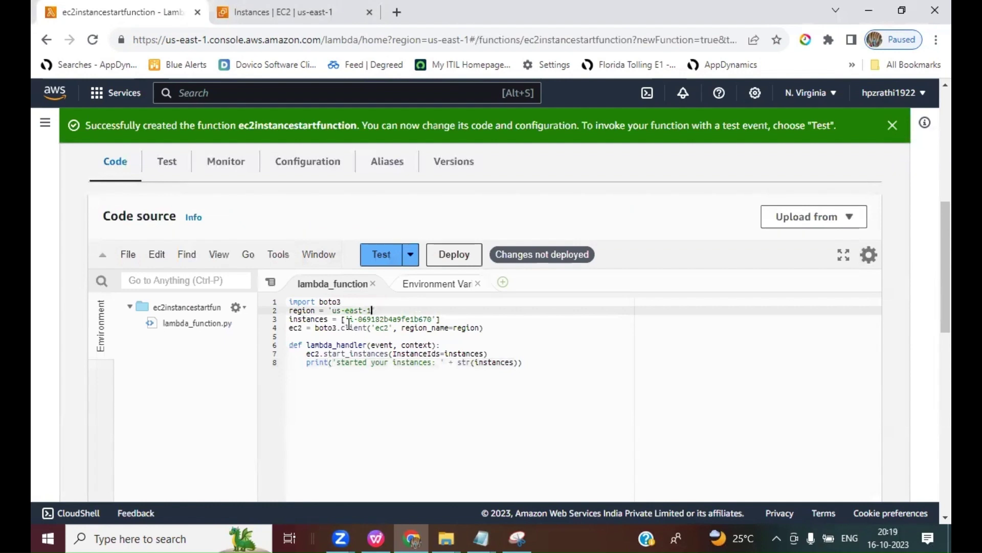
left_click_drag(350, 318, 432, 319)
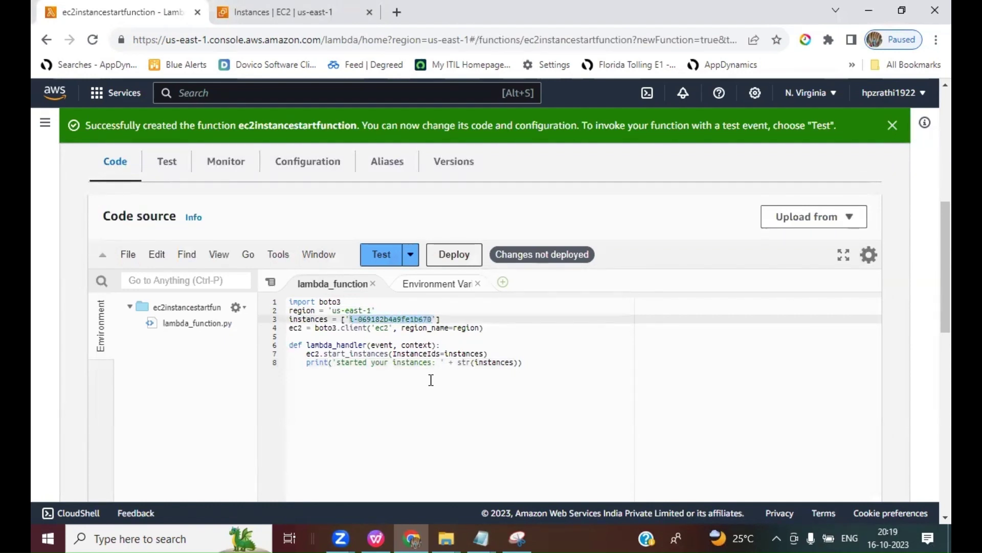
type("i-06d33b49ceecd9d72")
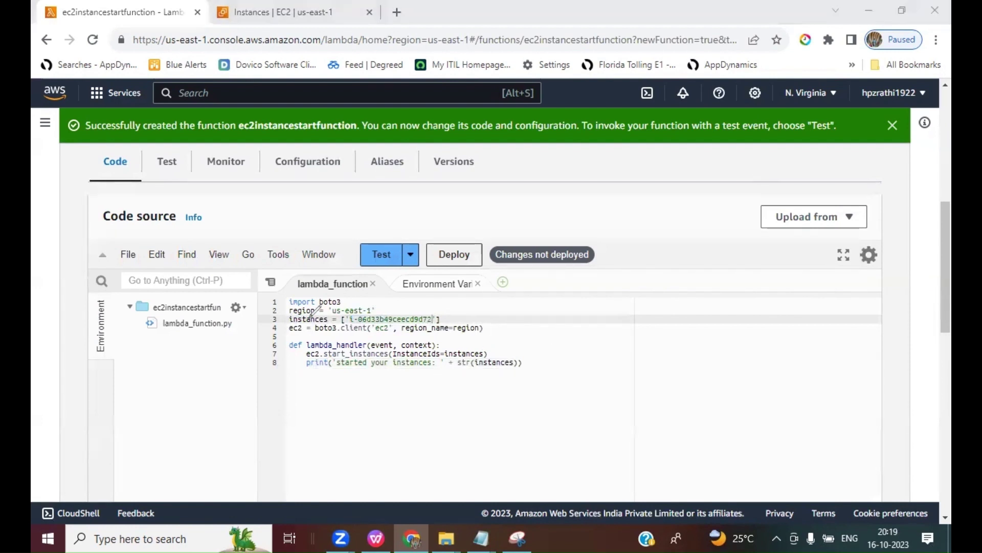
left_click_drag(290, 308, 348, 306)
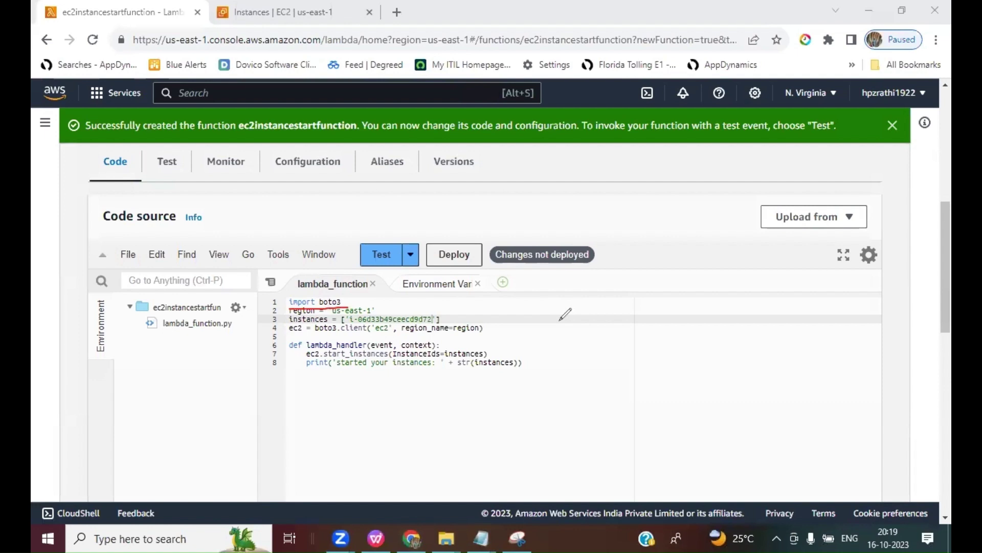
left_click_drag(379, 310, 397, 289)
left_click_drag(444, 319, 467, 292)
left_click_drag(306, 358, 394, 359)
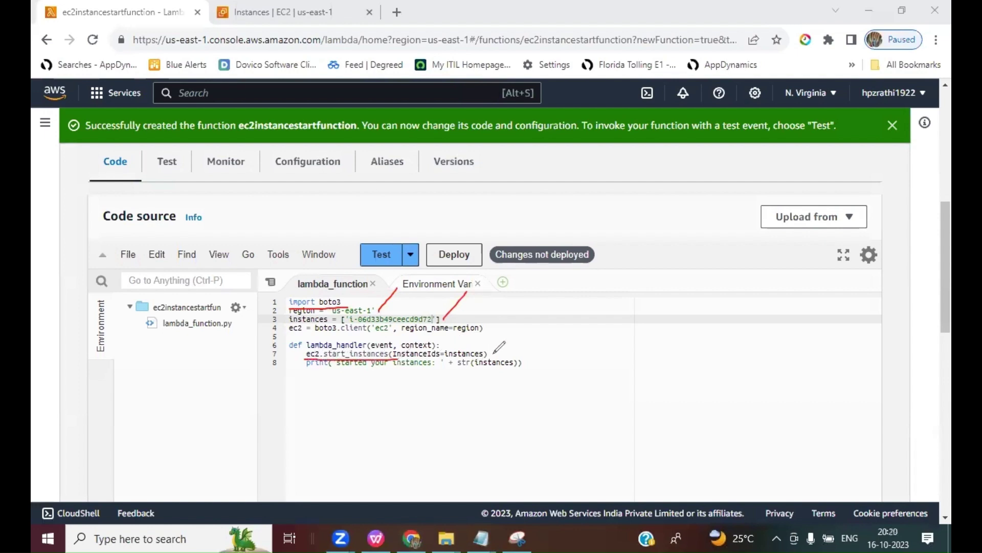
left_click_drag(489, 354, 513, 328)
key("Escape")
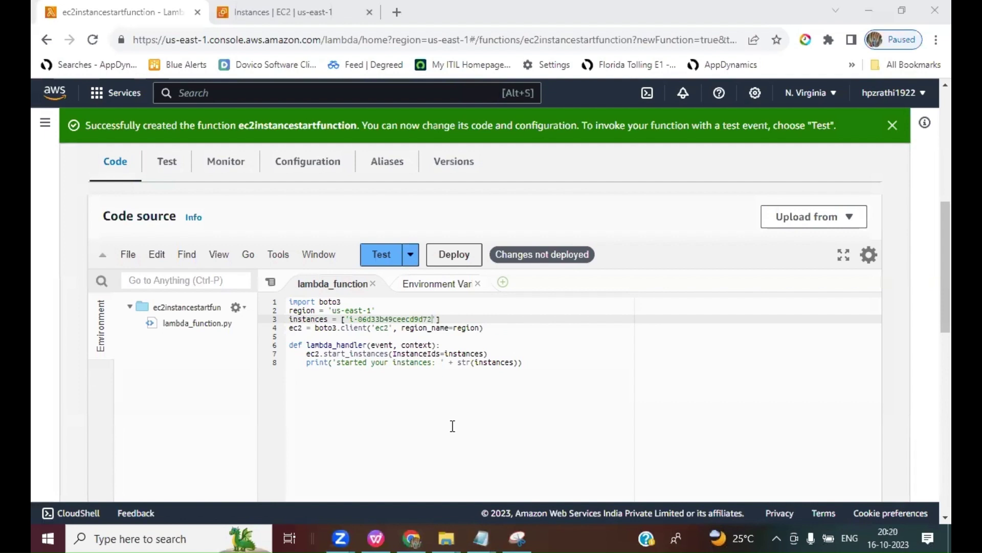
- Deploy the edited code to the ec2instancestartfunction function
left_click(453, 256)
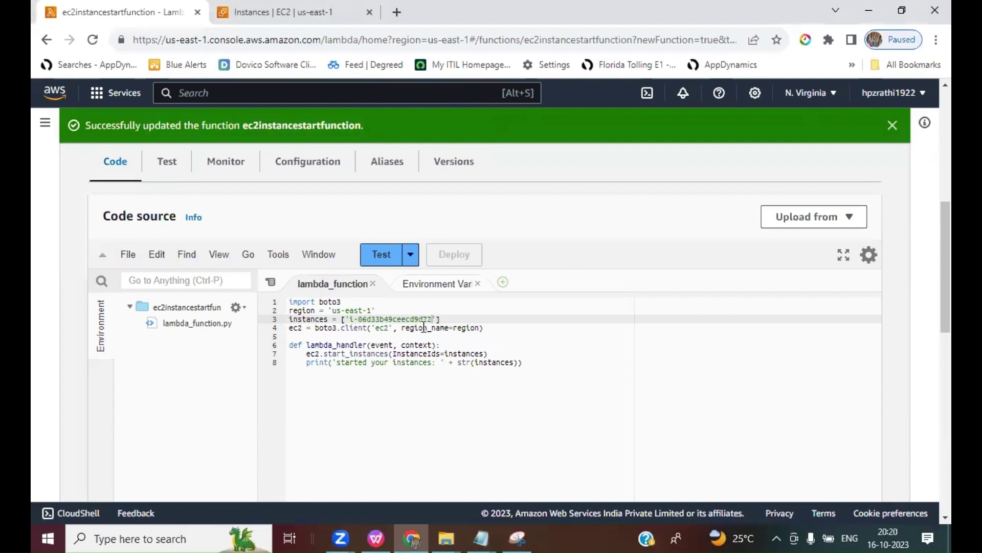
- Stop the Linux SSM instance in the EC2 console and confirm the stop
left_click(279, 13)
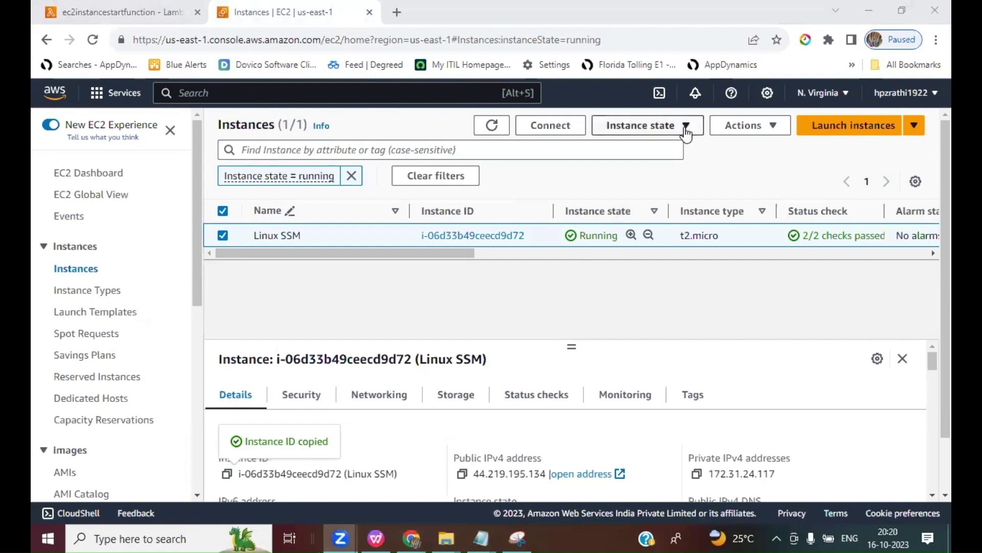
left_click(668, 128)
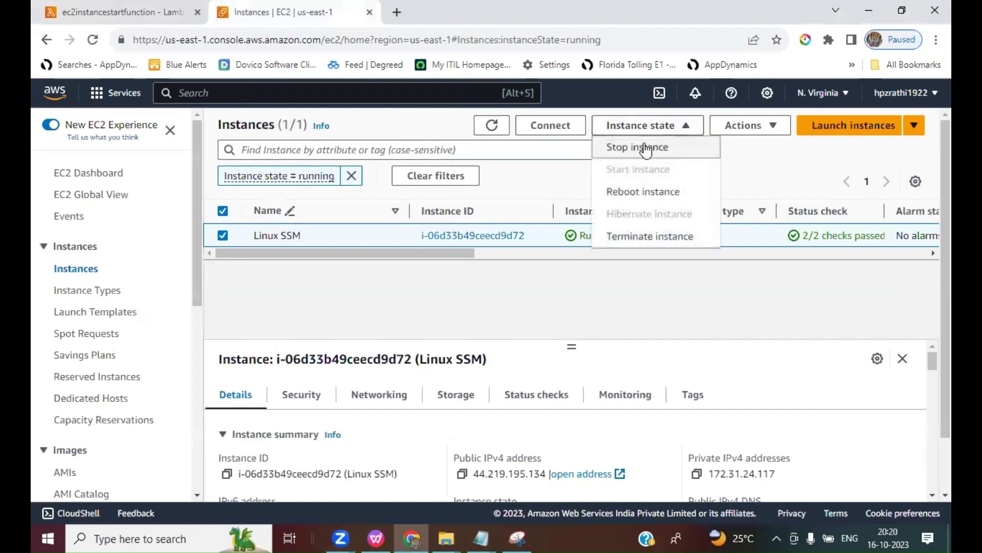
left_click(643, 153)
left_click(758, 368)
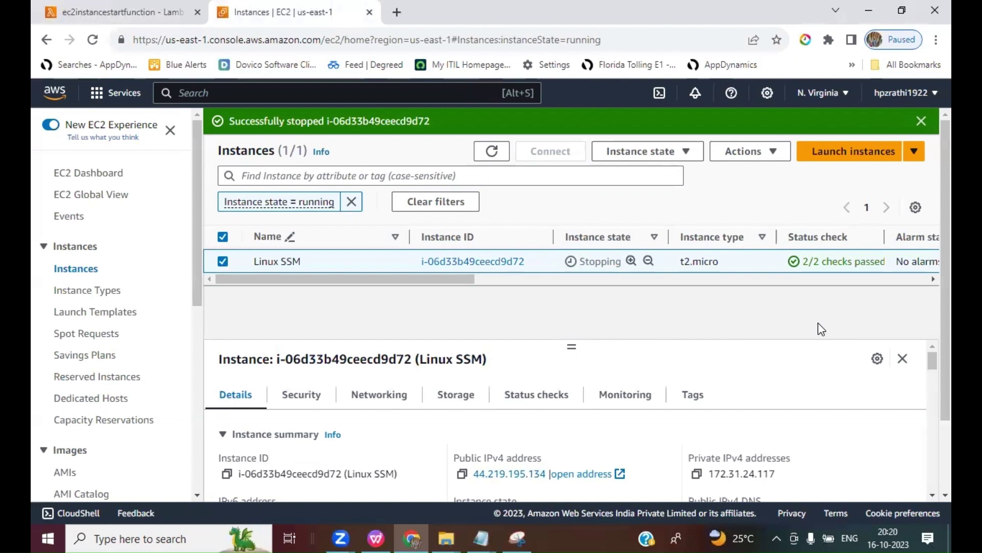
- Remove the running-state filter from the EC2 instance list and refresh the Linux SSM instance's state
left_click(491, 151)
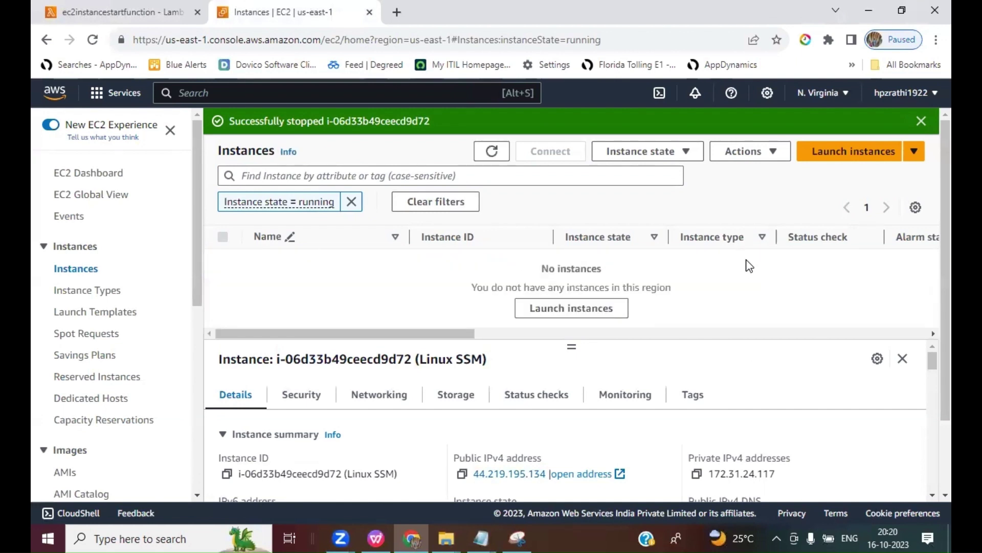
left_click(352, 203)
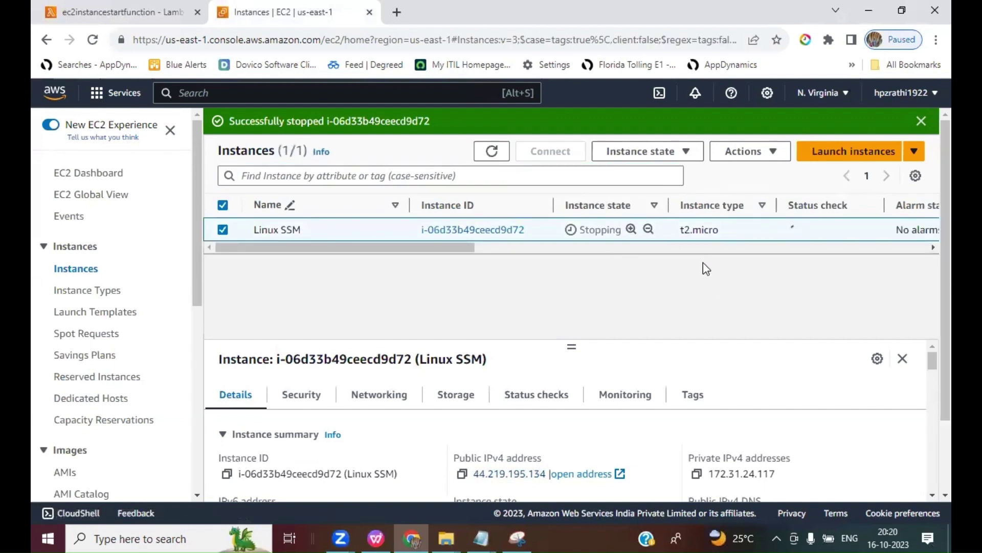
left_click(491, 151)
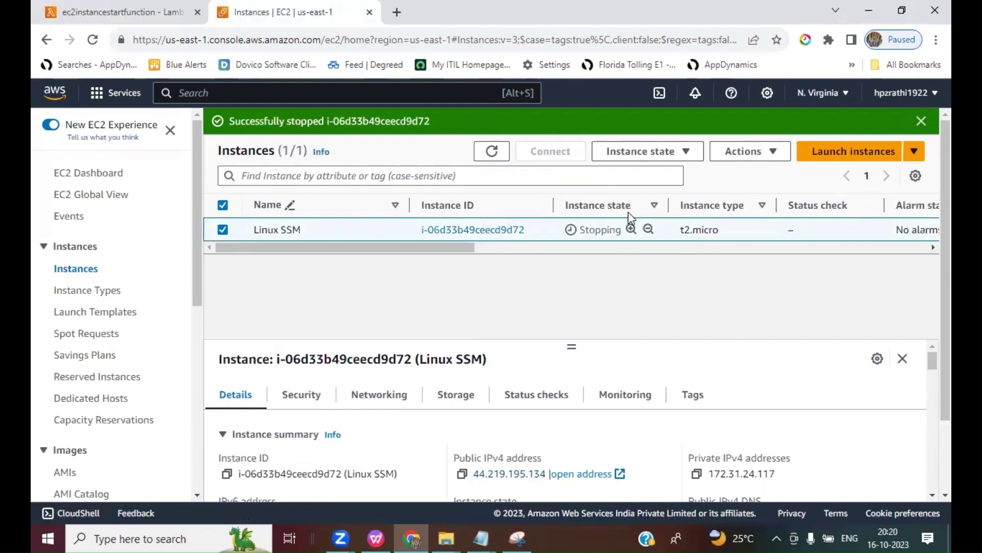
left_click(492, 150)
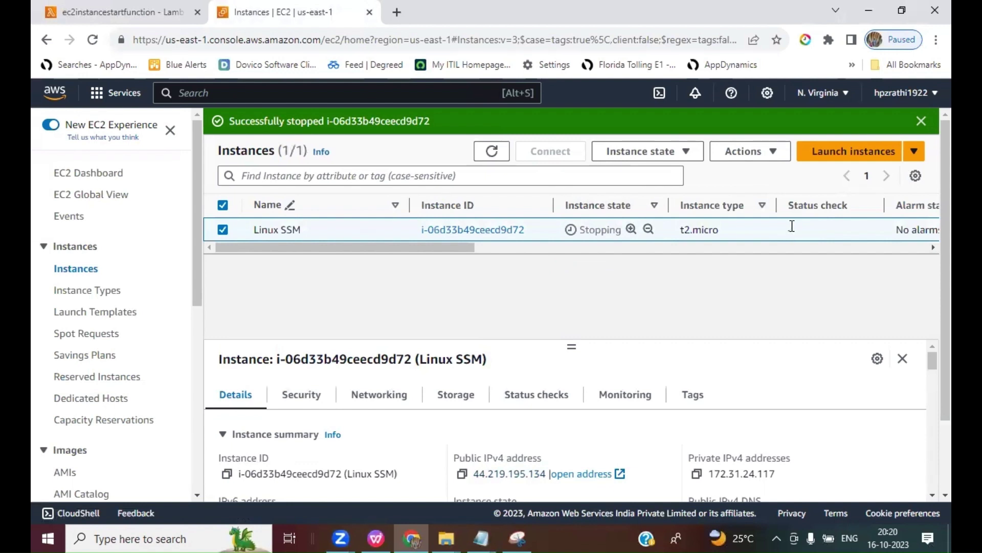
left_click(493, 152)
- Save a private test event named test1 for the Lambda function, using the hello-world template, and run the test
left_click(122, 12)
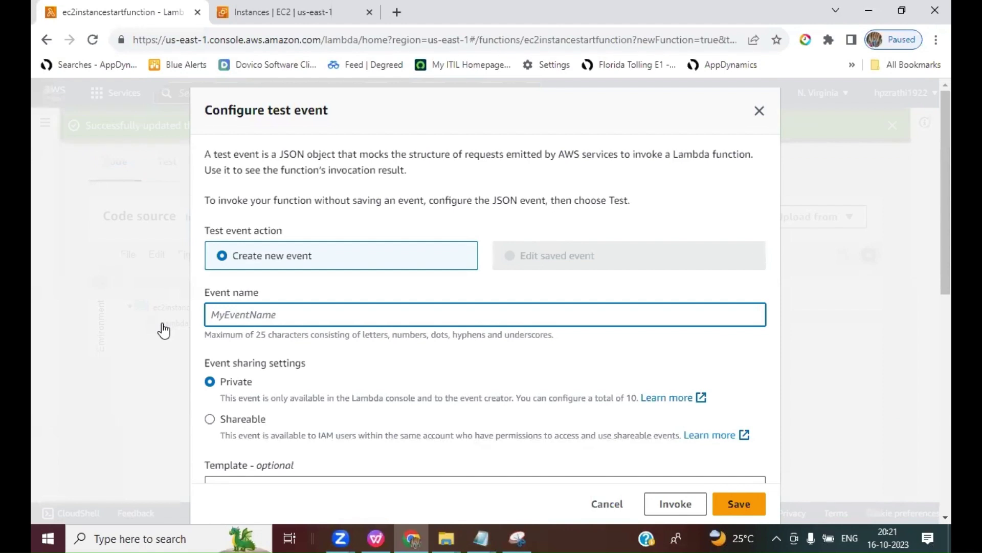
type("test1")
scroll(532, 422, "down", 1)
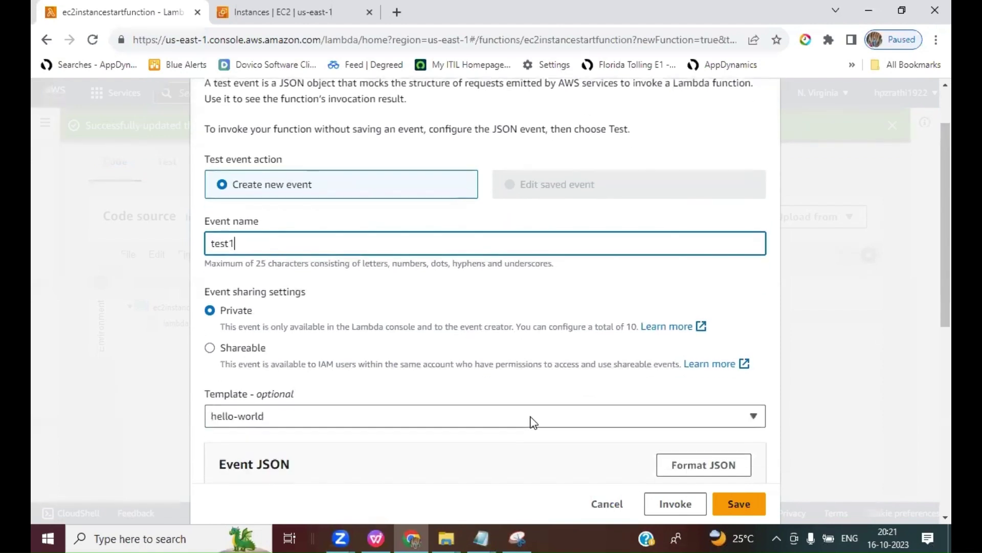
left_click(739, 503)
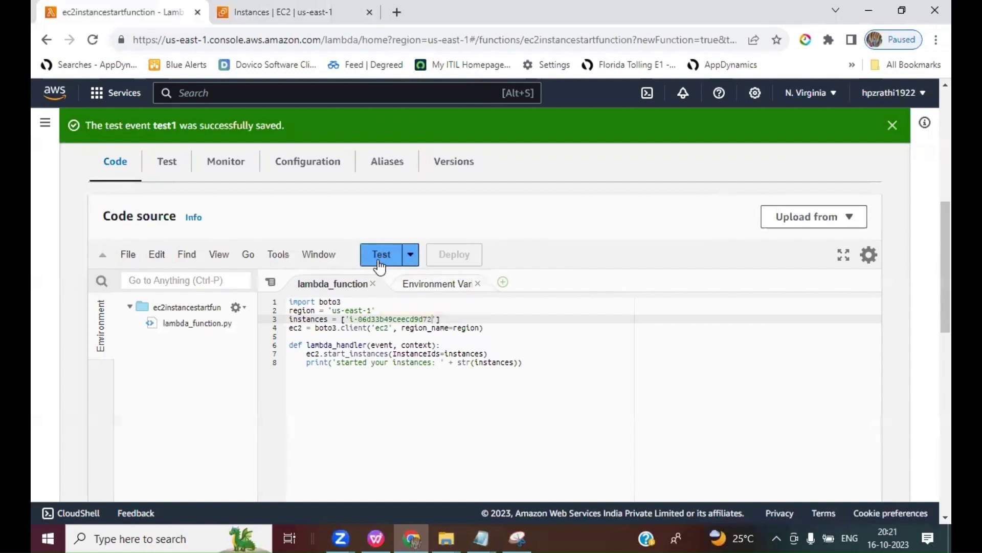
left_click(383, 256)
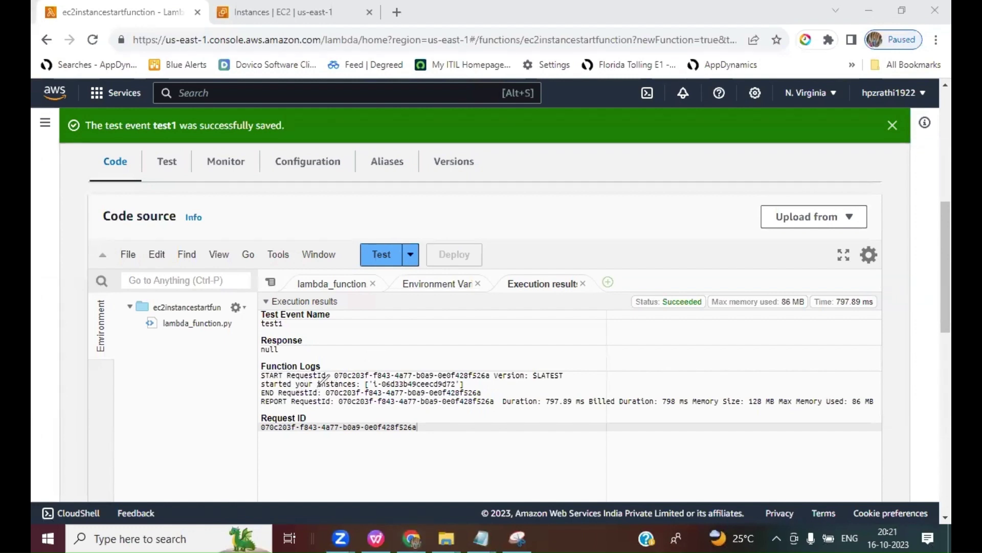
left_click_drag(317, 387, 337, 387)
left_click_drag(433, 388, 458, 387)
mouse_move(680, 248)
left_mouse_down()
mouse_move(680, 296)
mouse_move(686, 290)
left_mouse_up()
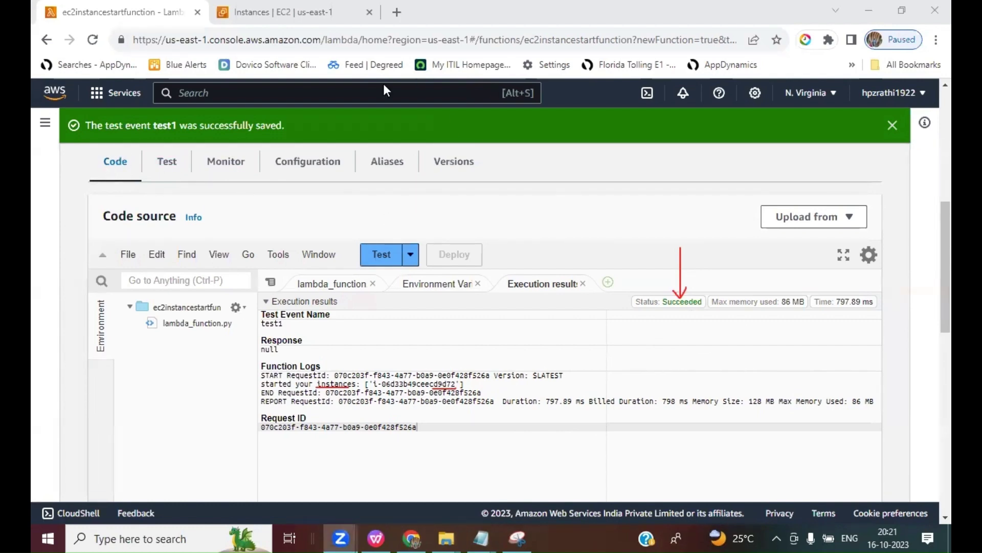
- Refresh the EC2 instance list to check the Linux SSM instance's state
key("ctrl+Tab")
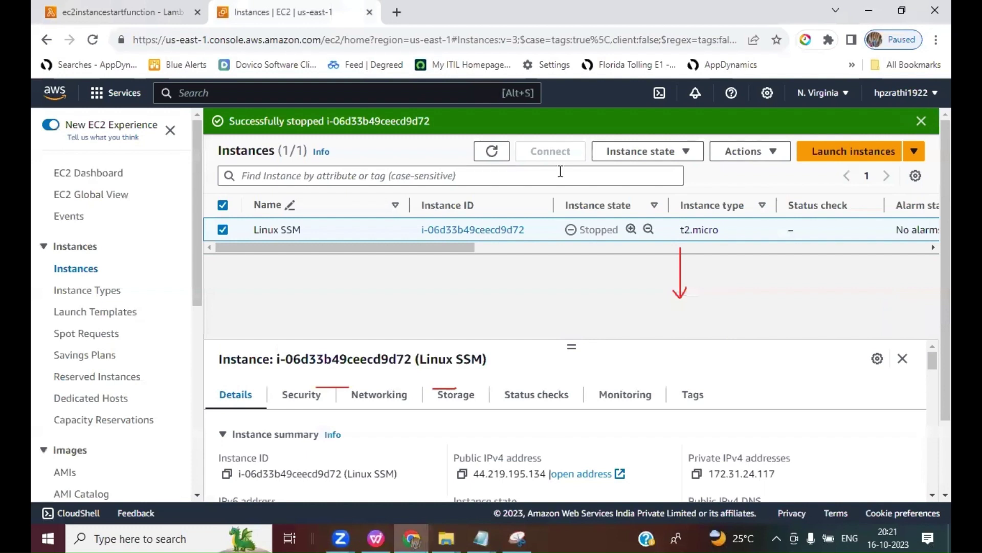
left_click(492, 151)
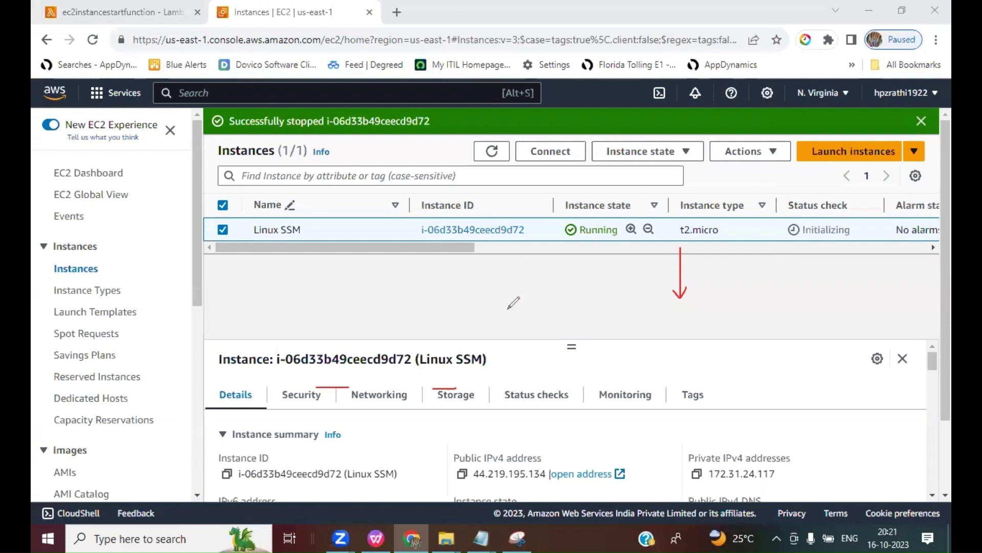
- Clear the drawn annotations from the EC2 instance list and return to the ec2instancestartfunction execution results
key("e")
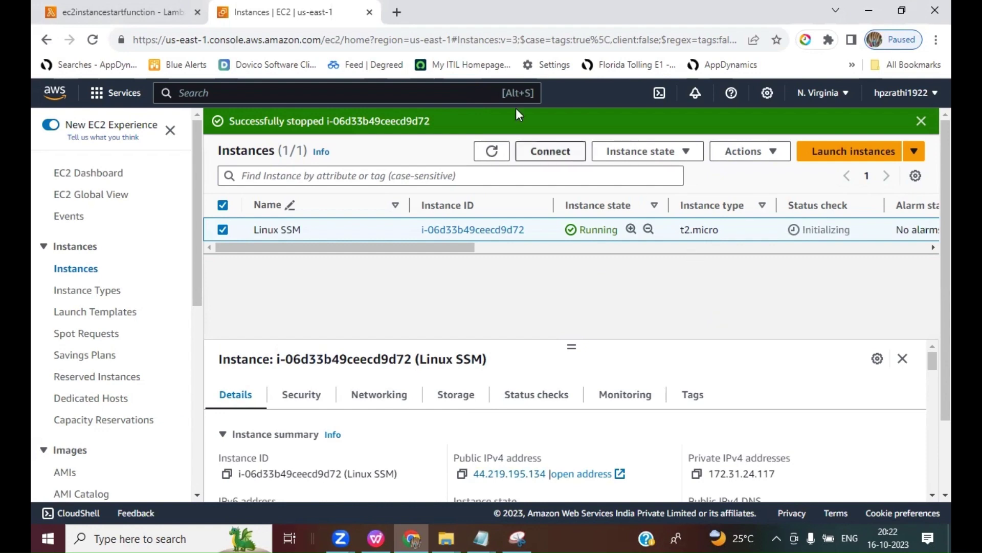
left_click(84, 13)
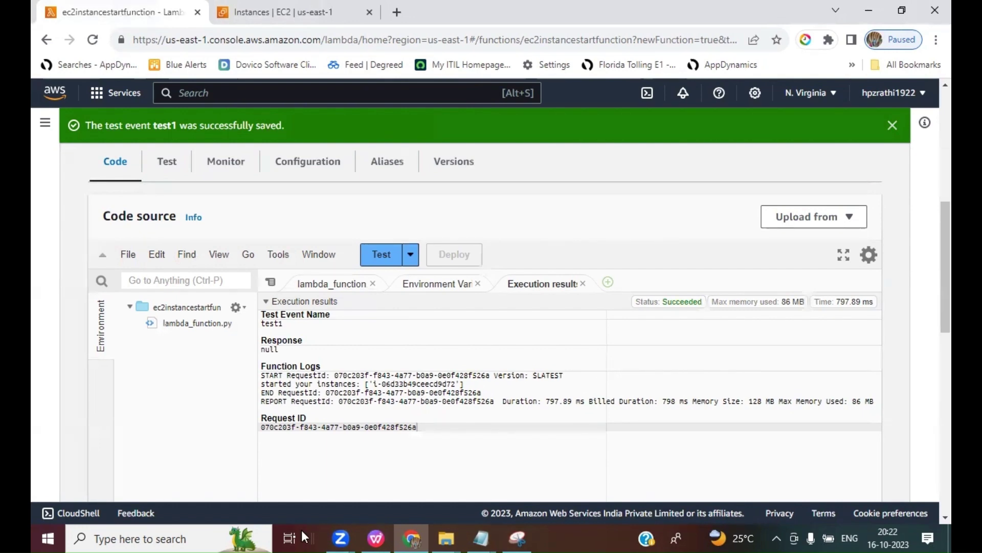
- Switch to WPS Office, show the Lambda overview on slide 3 as a slide show, and end the show
left_click(376, 538)
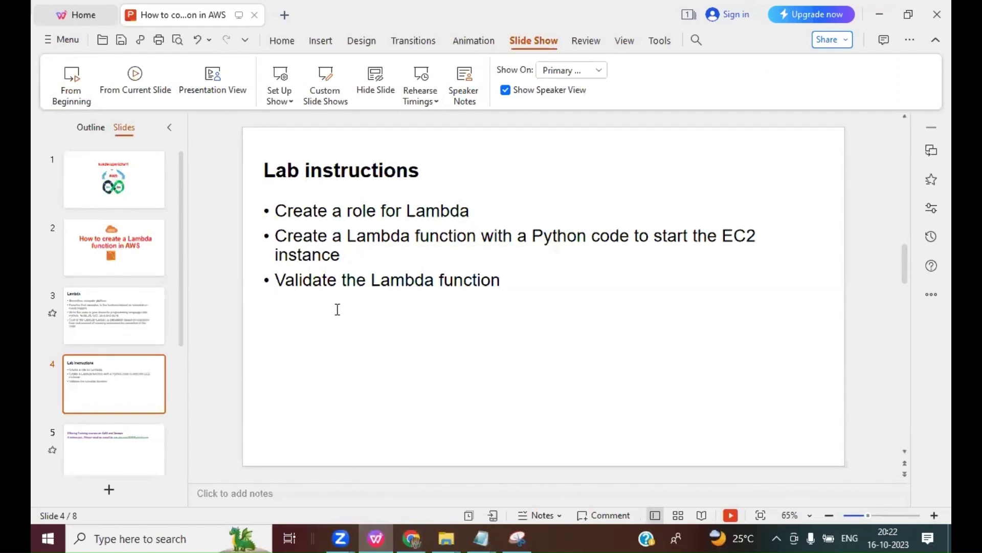
left_click(154, 318)
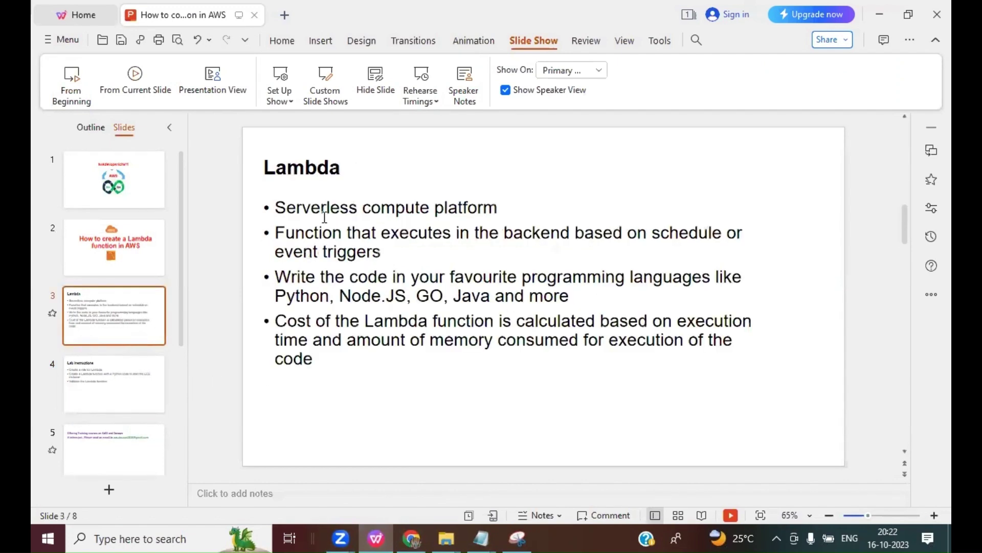
left_click(134, 76)
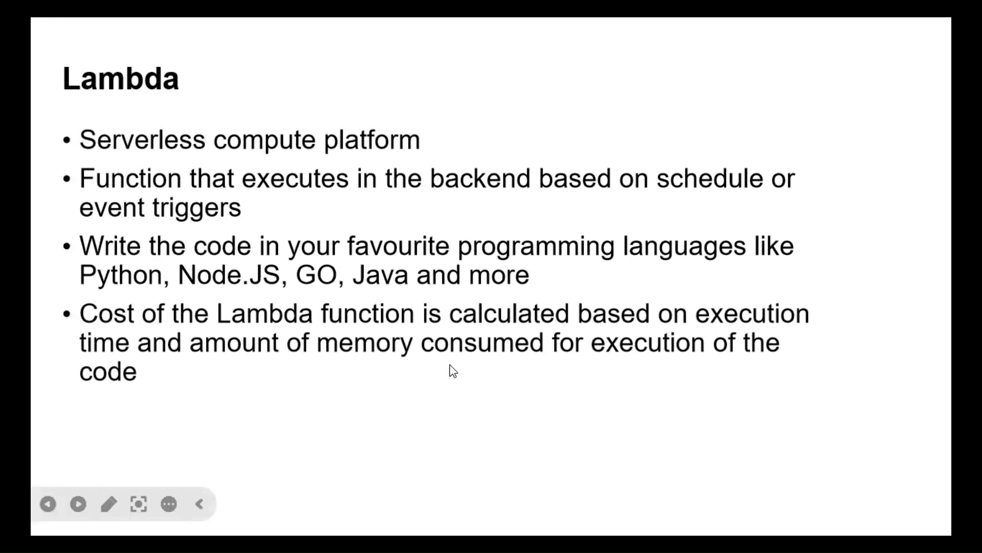
key("Escape")
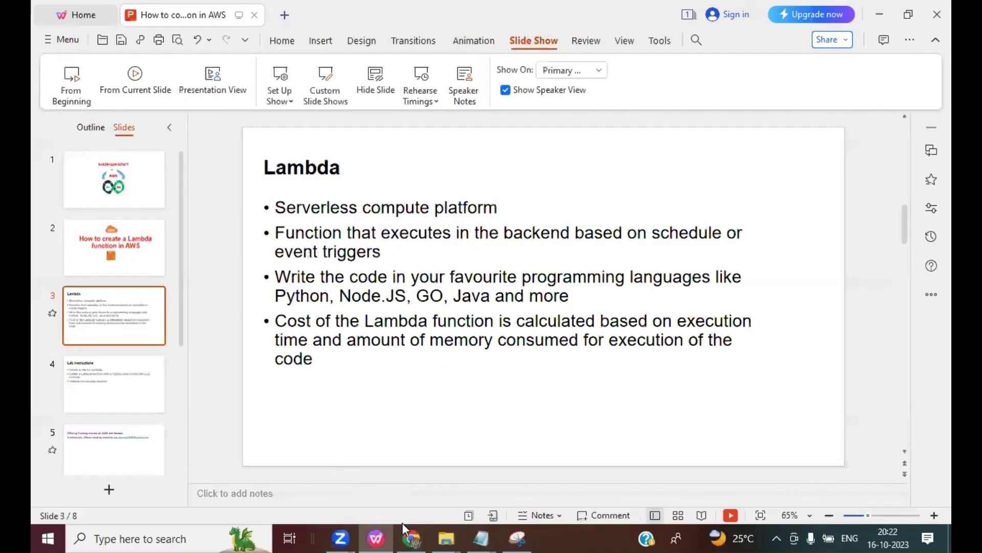
- Switch back to Chrome and mark the execution time and maximum memory used in the Lambda test results
left_click(411, 536)
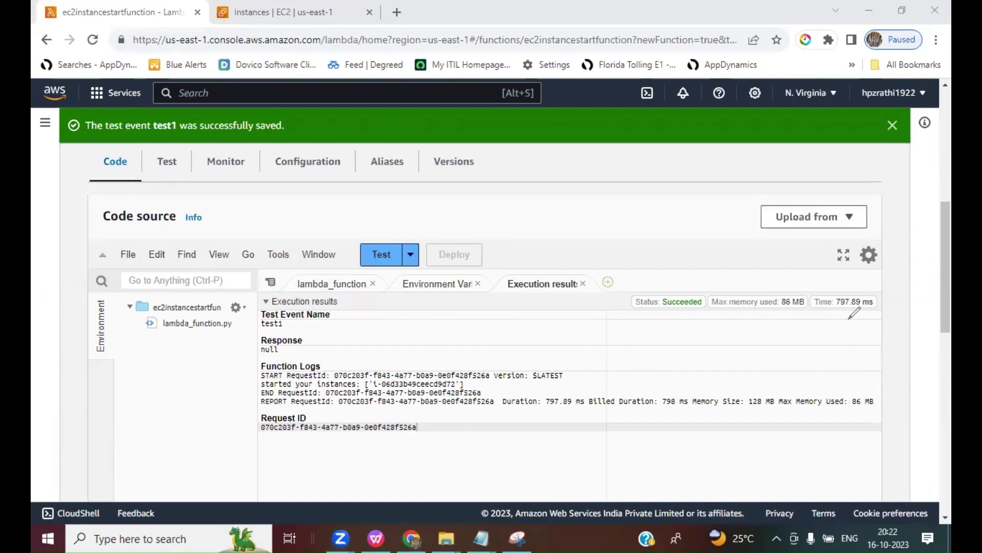
left_click_drag(835, 309, 870, 309)
left_click_drag(781, 308, 807, 309)
mouse_move(792, 286)
left_mouse_down()
mouse_move(780, 298)
mouse_move(806, 308)
mouse_move(793, 280)
mouse_move(790, 289)
mouse_move(847, 316)
mouse_move(883, 307)
mouse_move(859, 283)
left_mouse_up()
- Search Google for "aws lambda pricing" in a new browser tab and open the AWS Lambda Pricing page
key("ctrl+t")
left_click(330, 328)
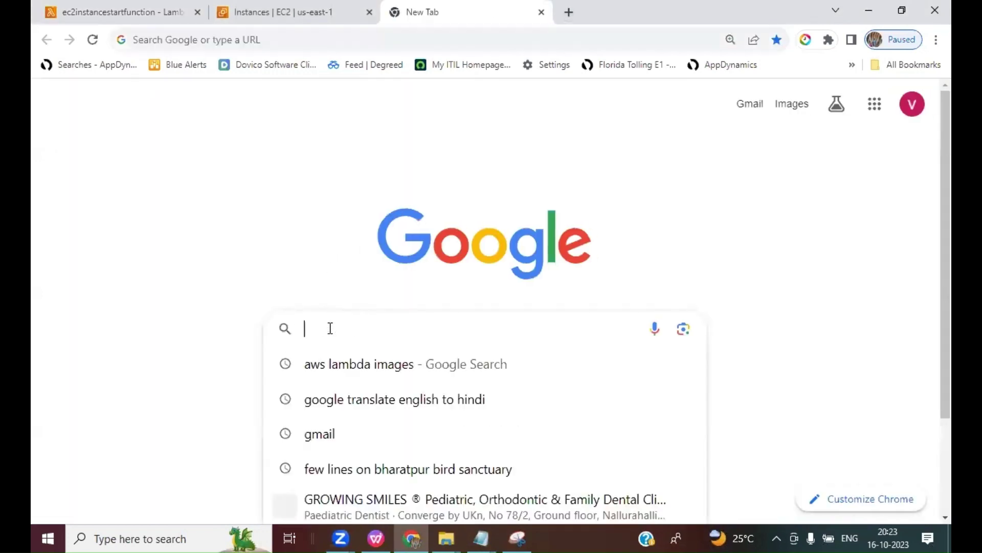
type("aws lambda ")
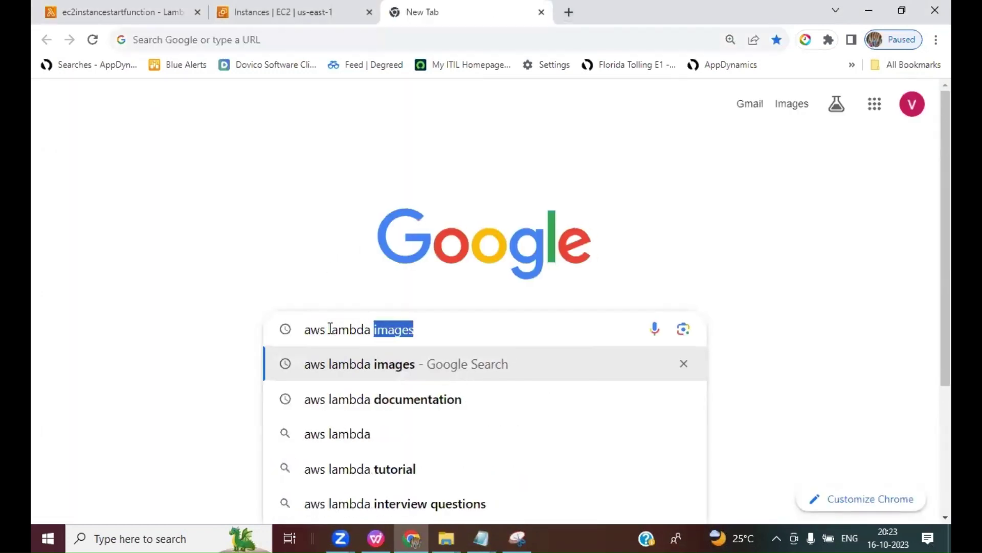
type("pricing")
key("Return")
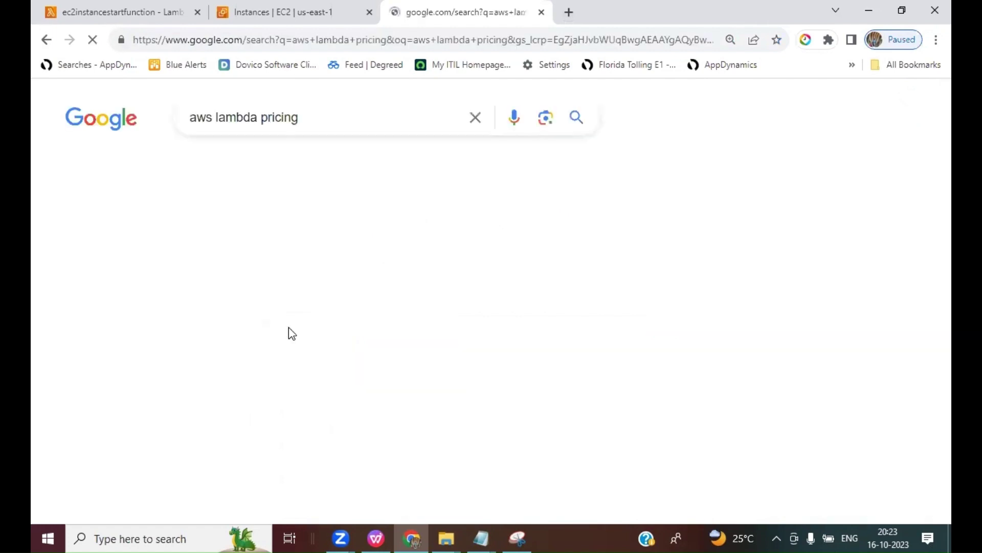
left_click(274, 256)
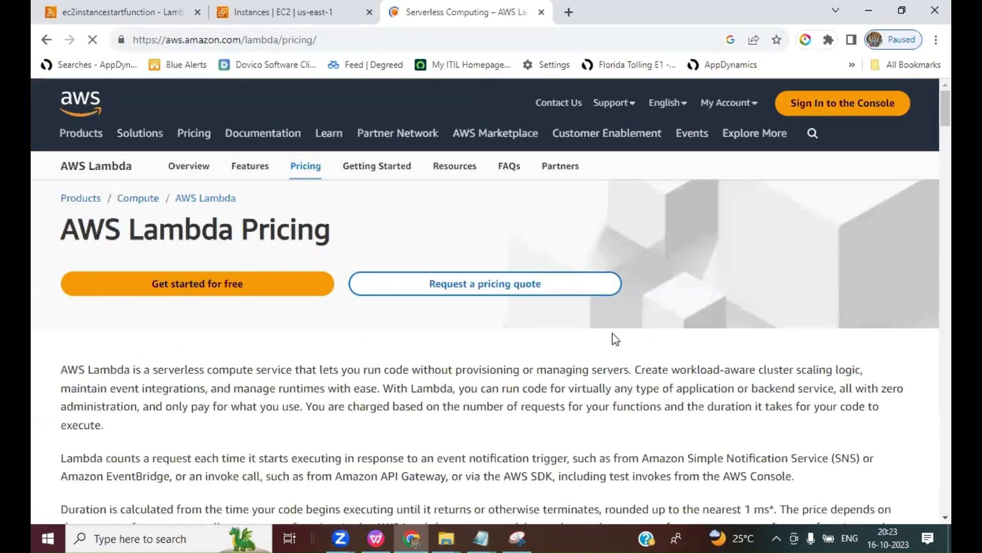
- Examine the AWS Lambda pricing table's duration and request prices for the x86 and Arm architectures
scroll(614, 334, "down", 1)
scroll(614, 334, "down", 5)
scroll(614, 335, "down", 10)
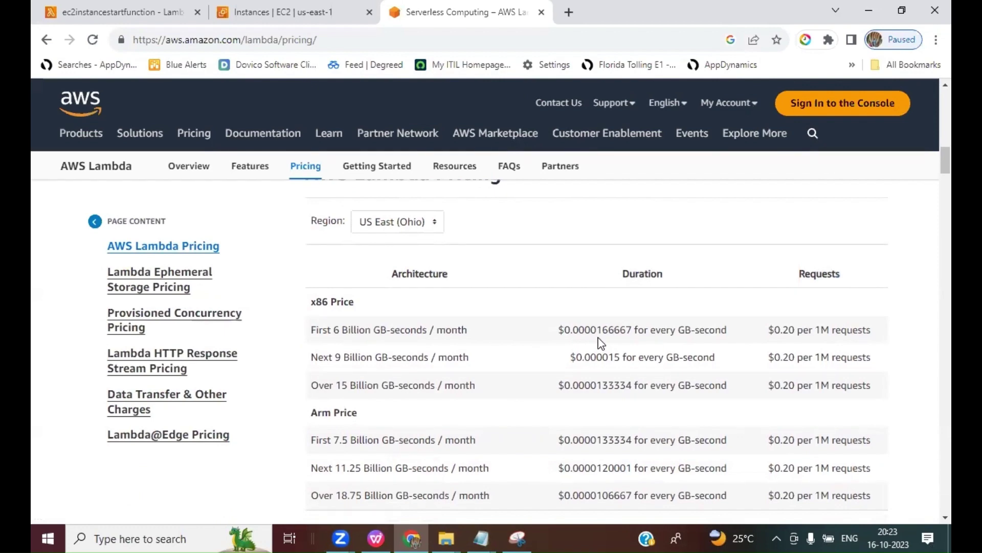
scroll(588, 377, "down", 2)
scroll(588, 377, "up", 6)
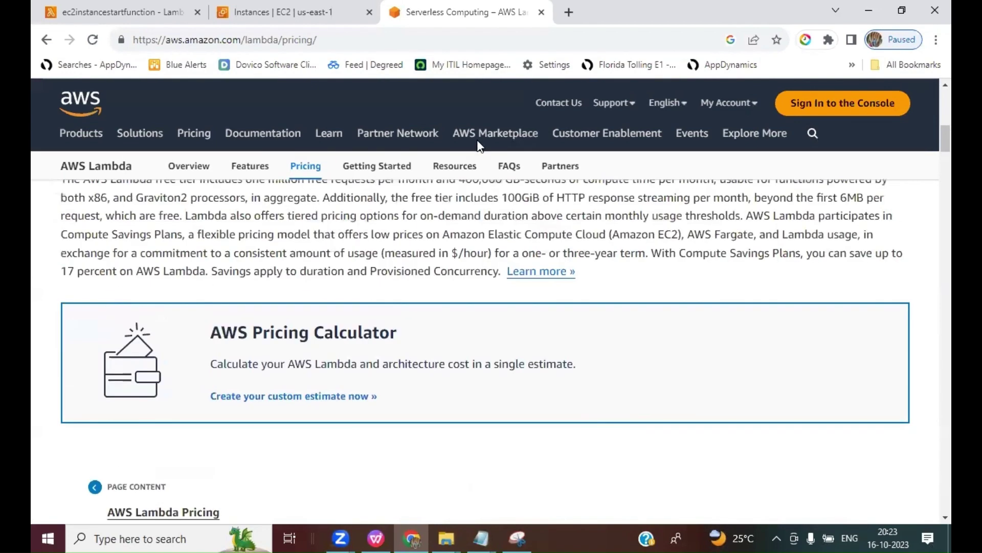
mouse_move(470, 138)
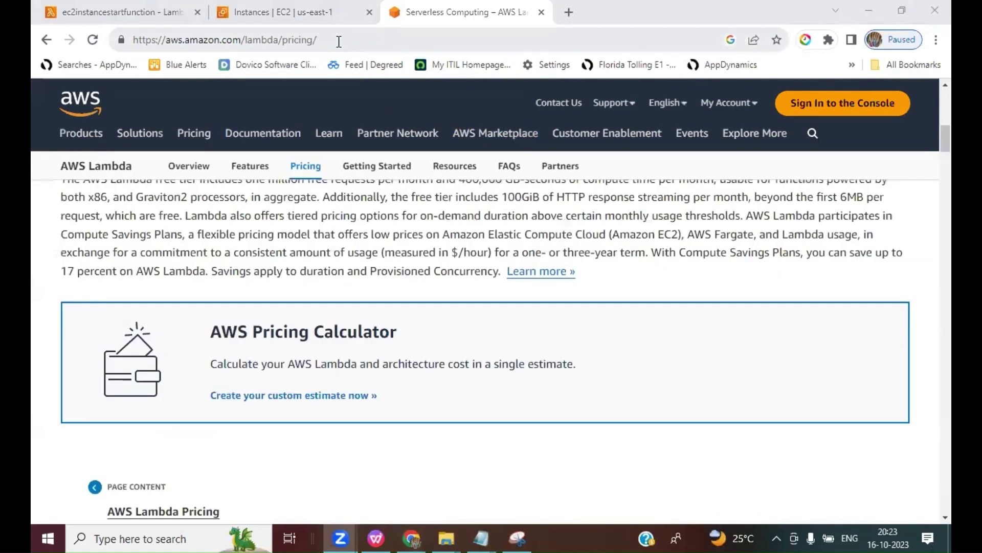
left_click(415, 39)
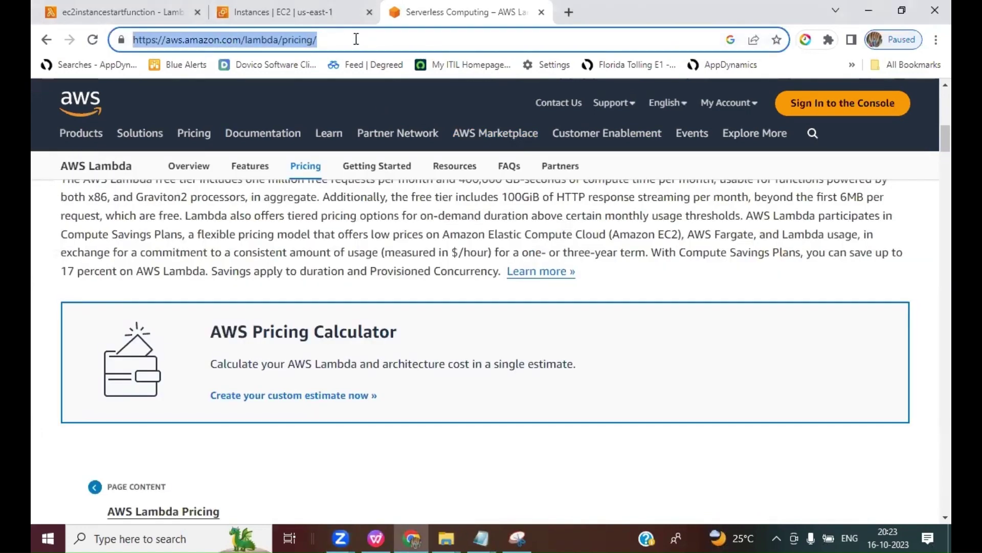
scroll(658, 355, "down", 5)
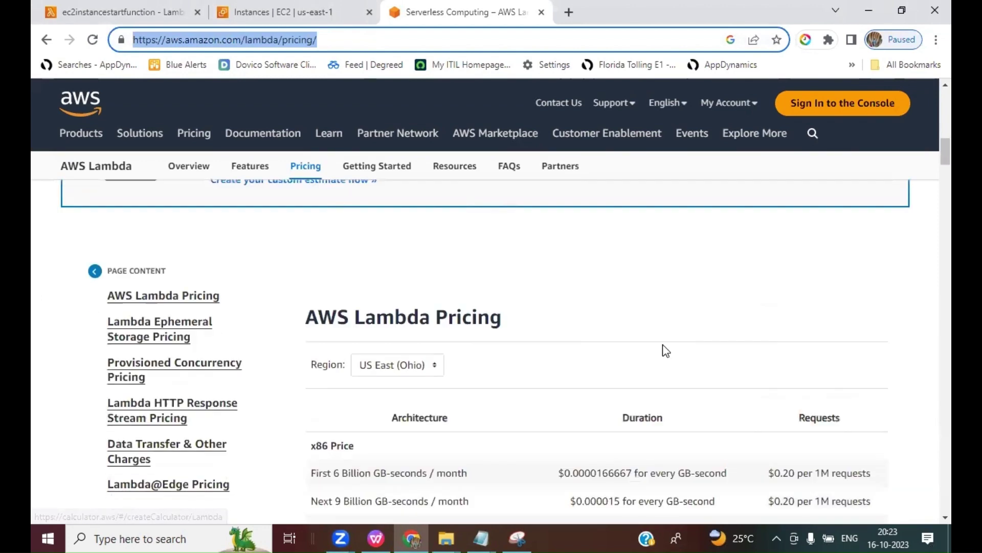
scroll(665, 351, "up", 1)
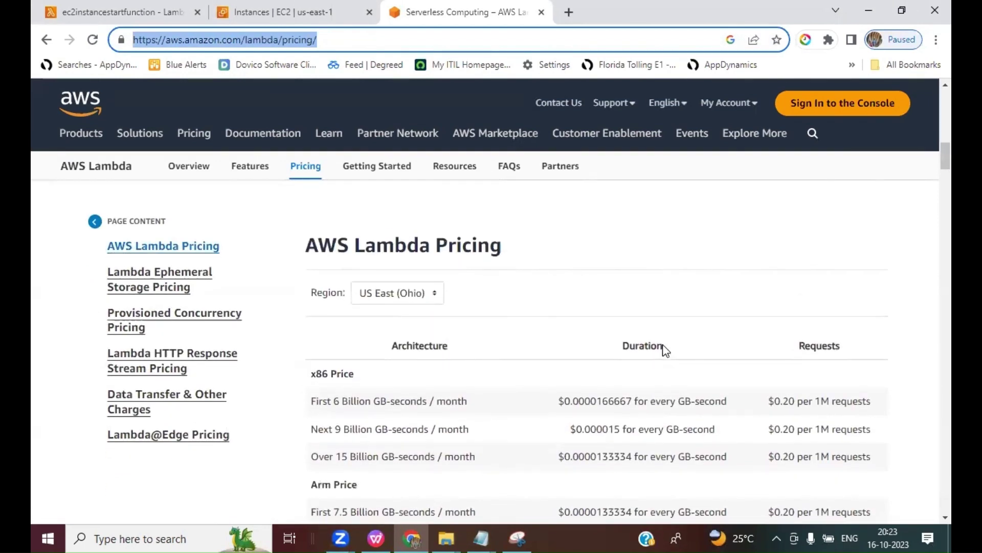
scroll(665, 351, "down", 3)
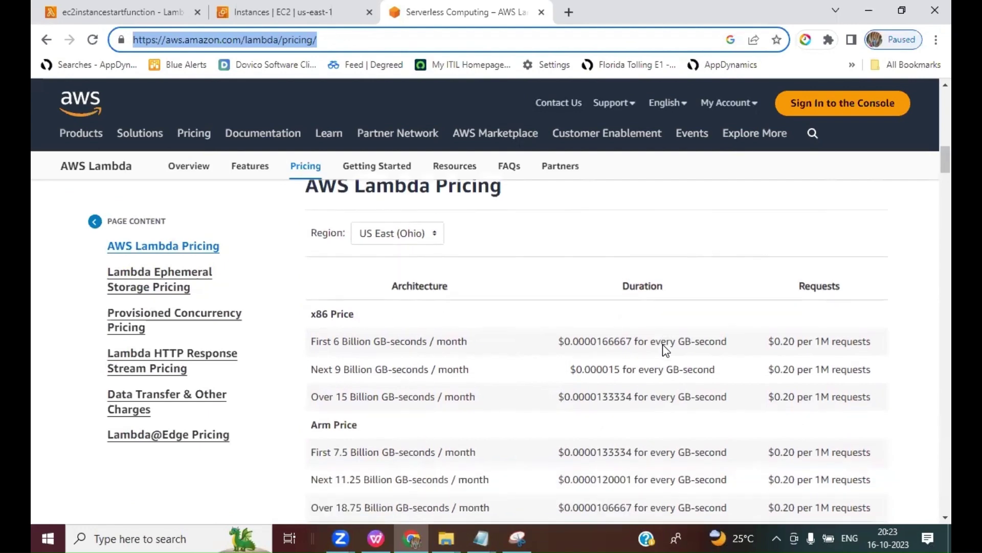
scroll(660, 344, "up", 2)
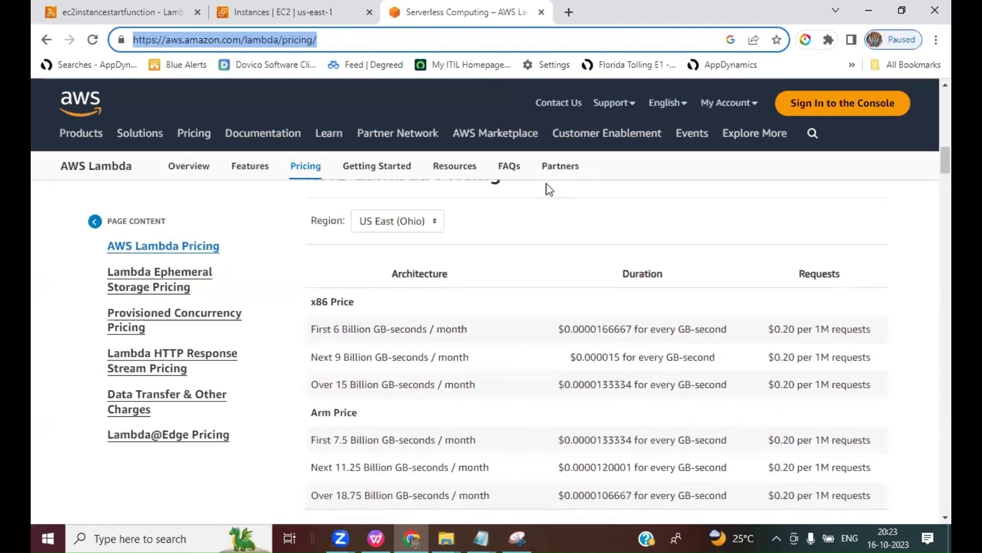
- View the Linux SSM instance in the EC2 instance list and switch to the Lambda presentation in WPS Office
left_click(276, 14)
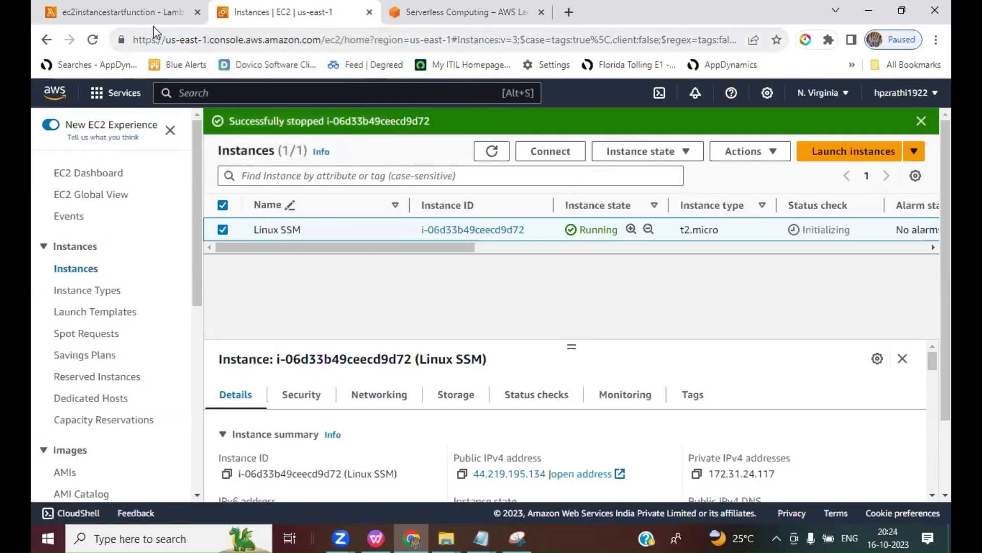
left_click(376, 538)
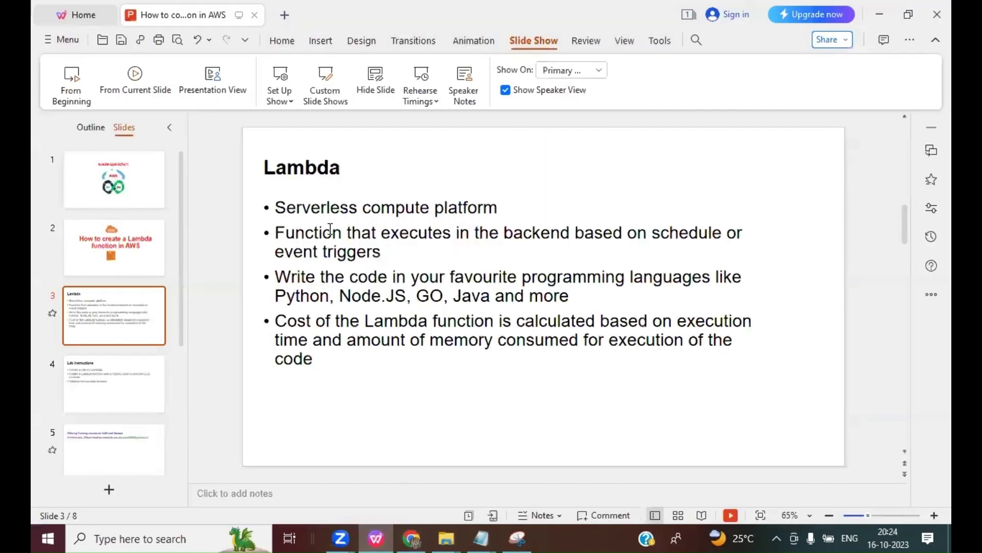